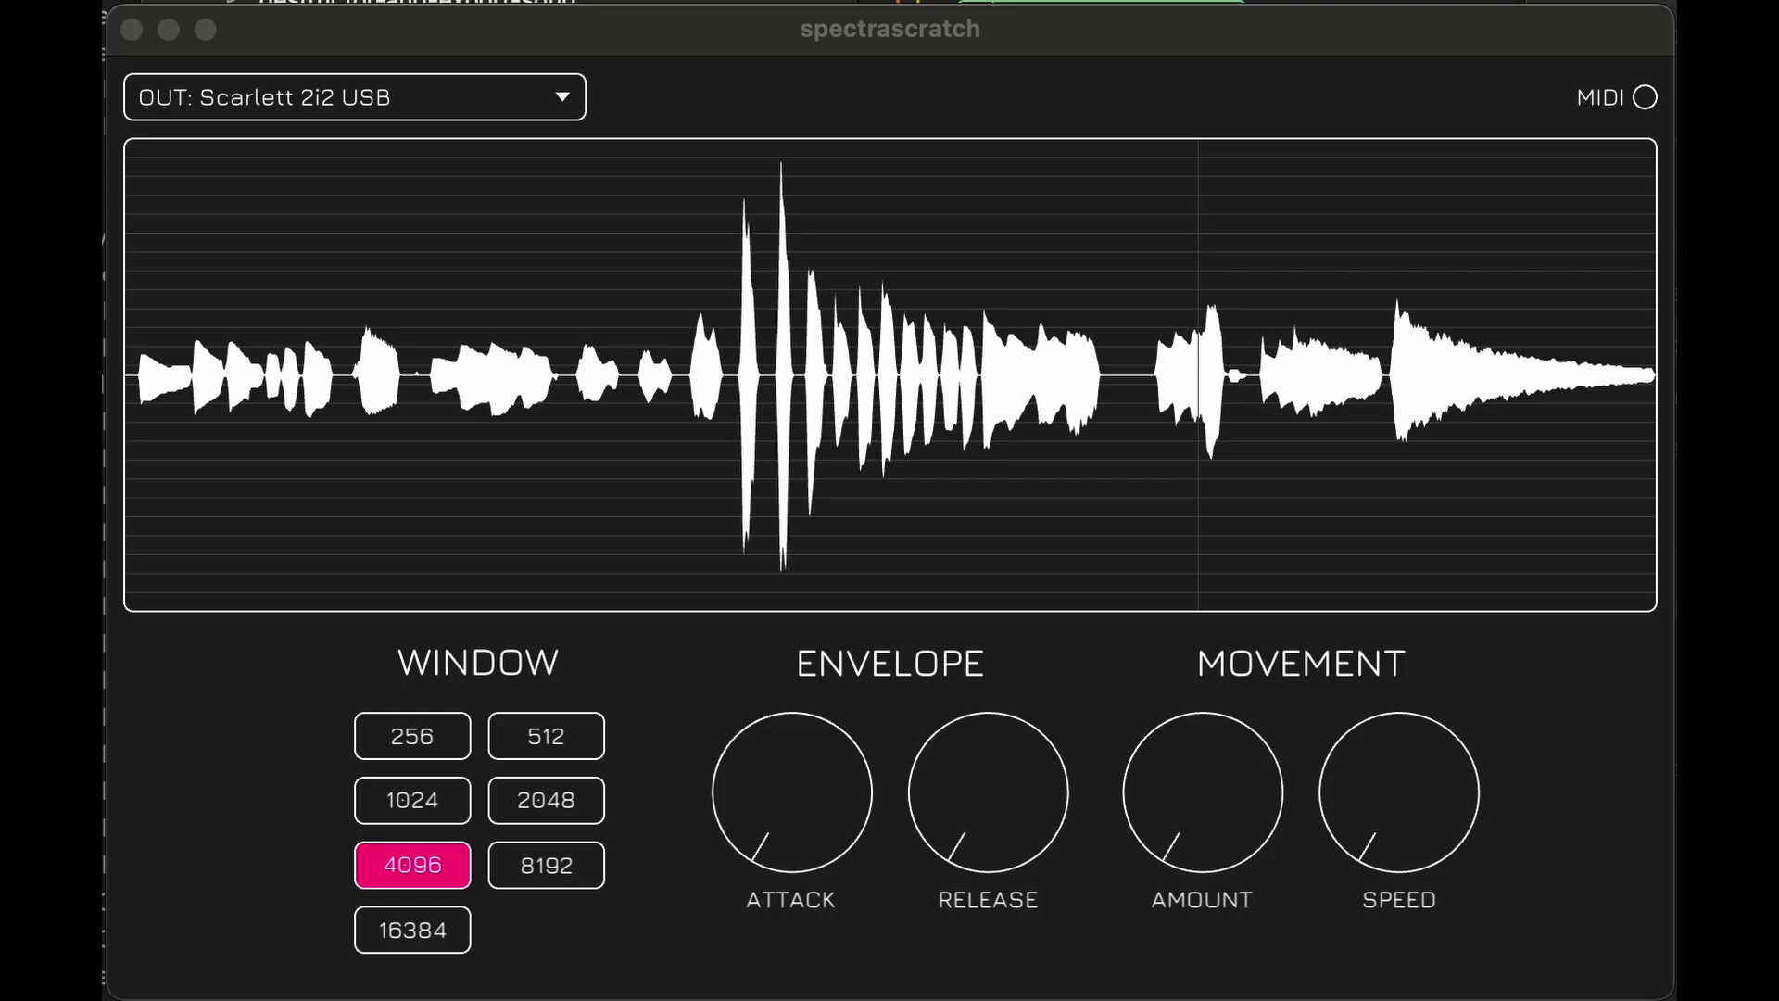
Step: Preview guitar.m4a, skipping from 00:19 to 00:22, then return to the sampler
key(space)
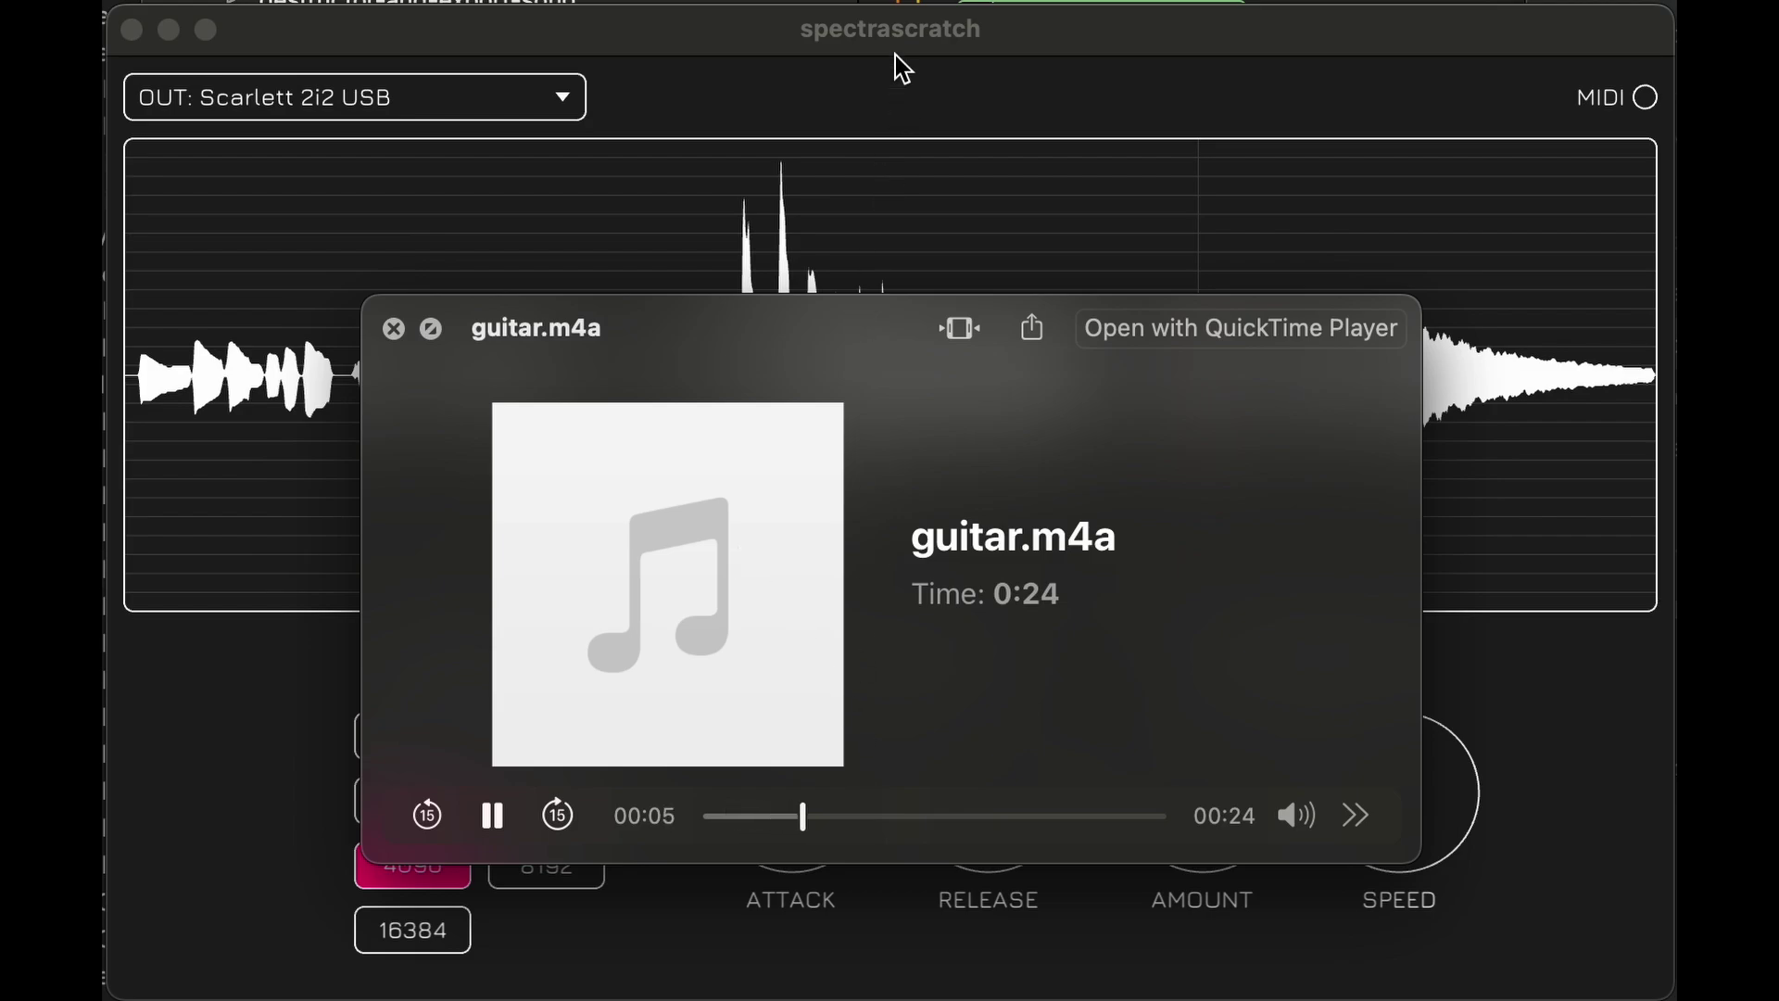
click(1072, 817)
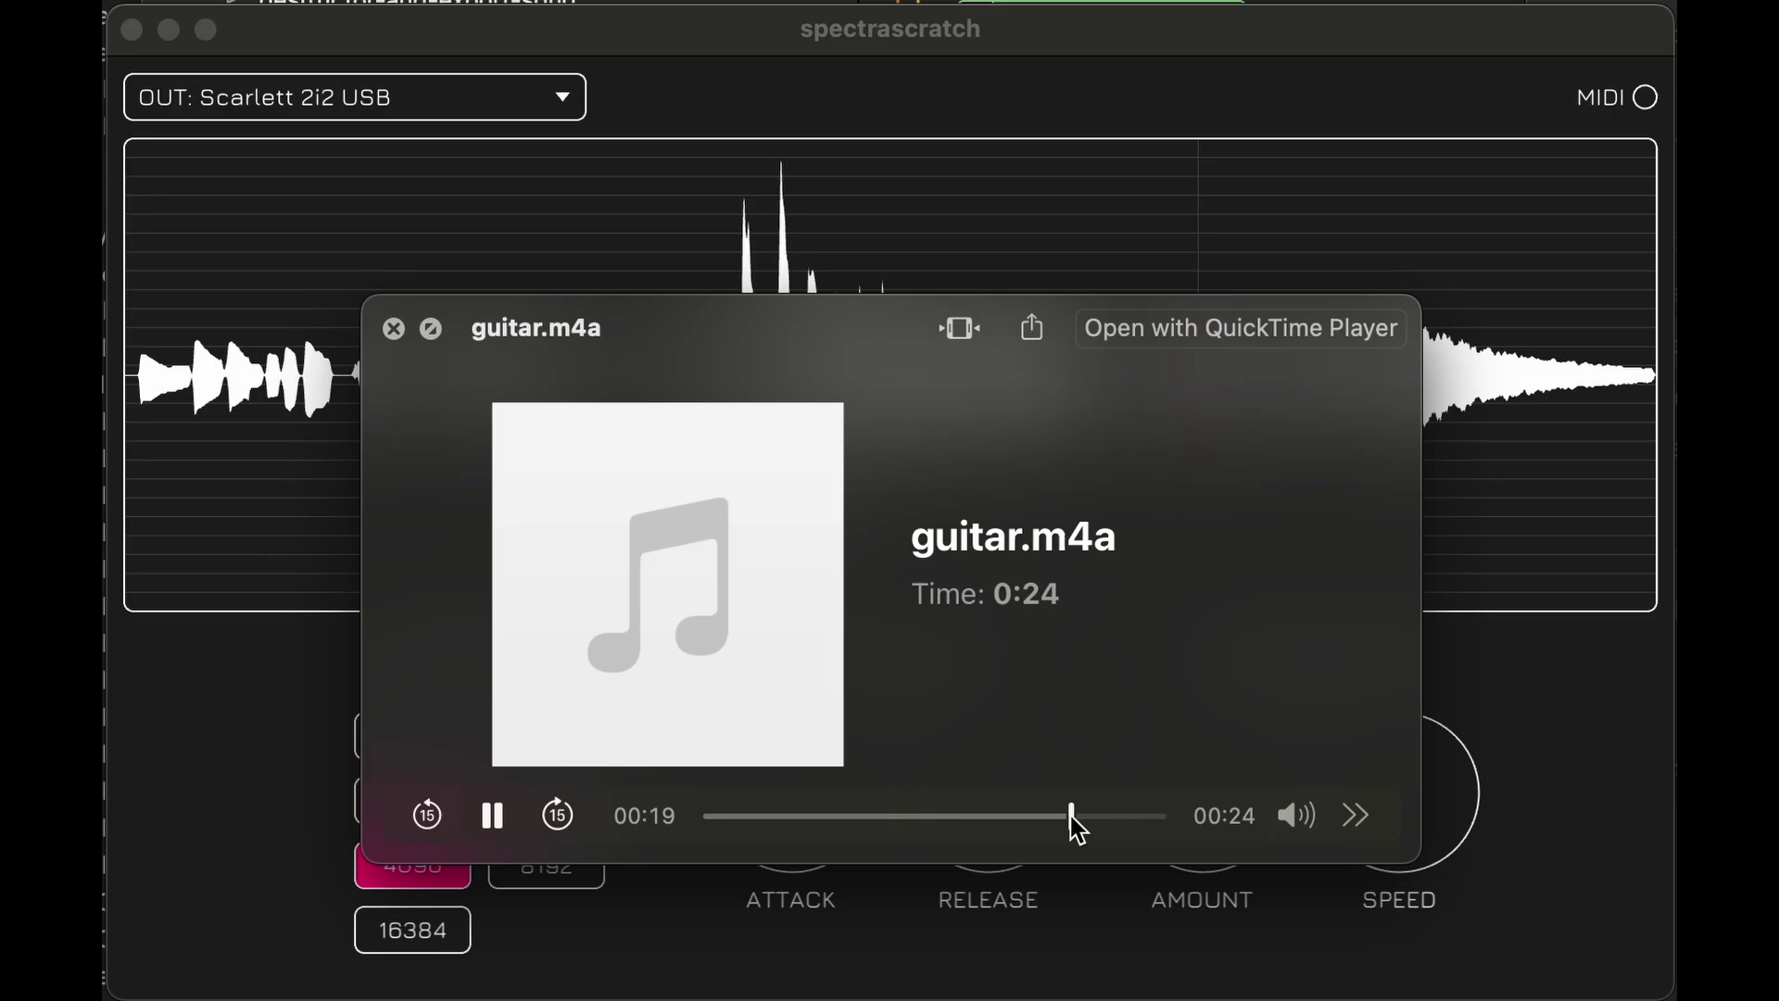
drag(1072, 817, 1124, 817)
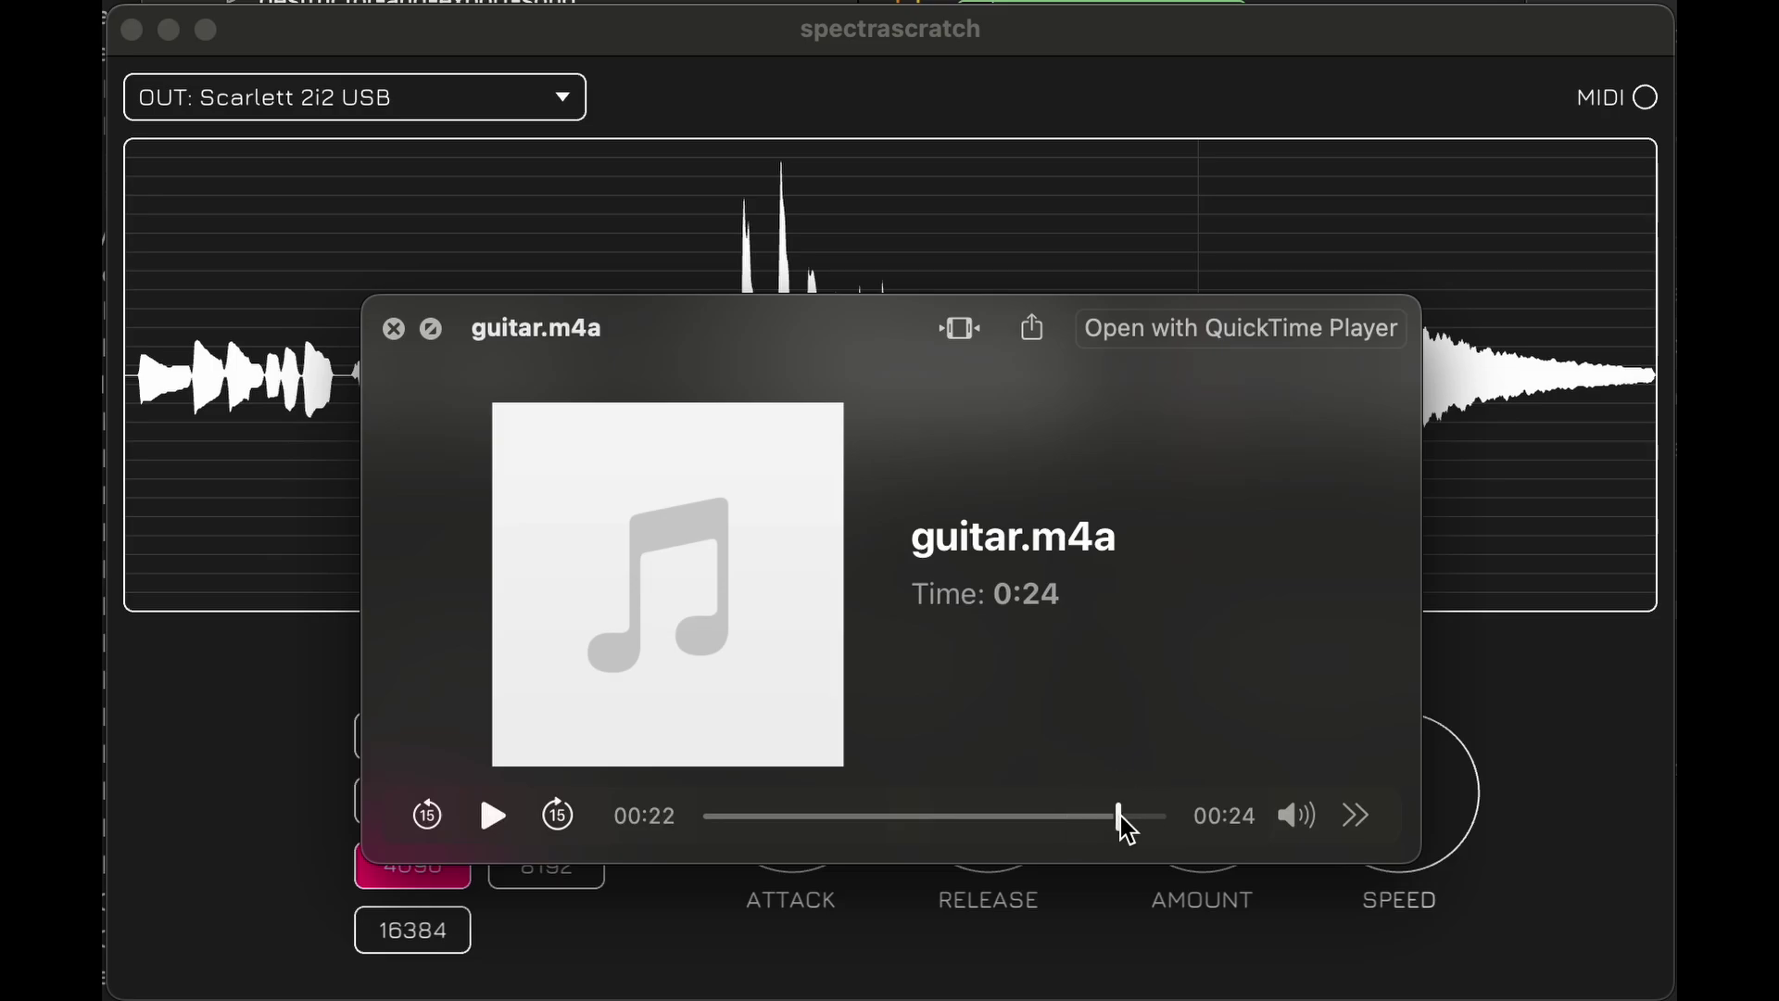
key(space)
click(916, 26)
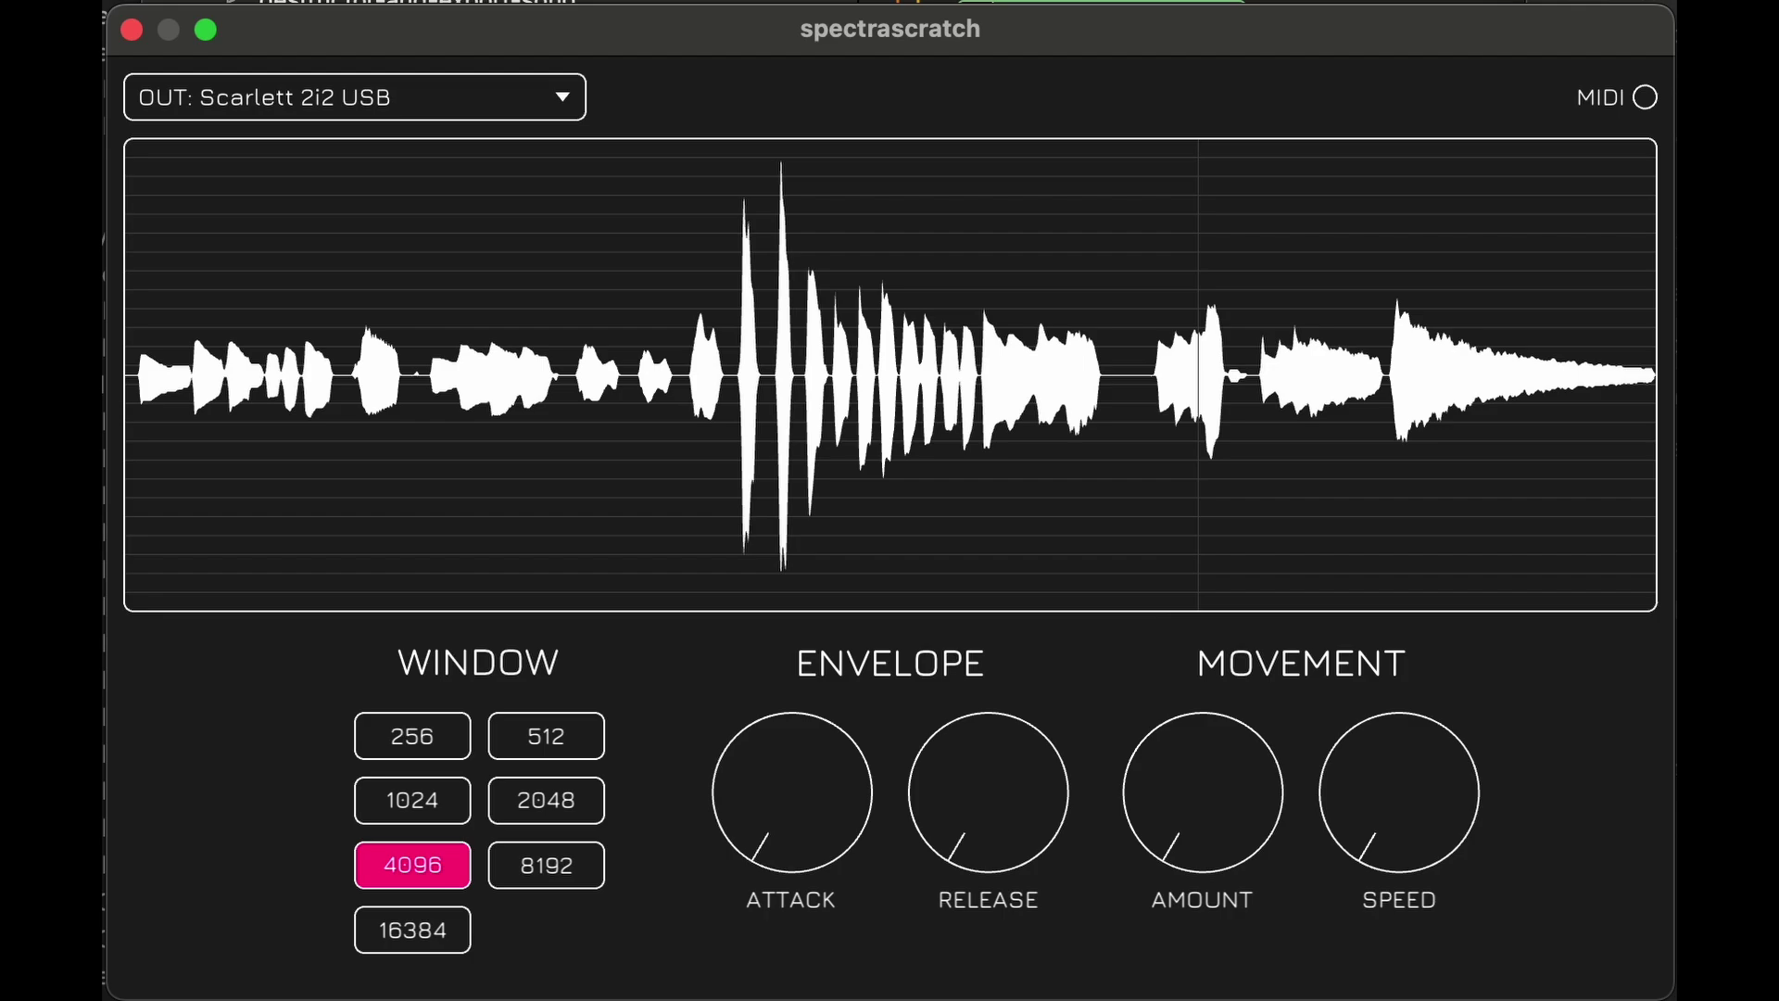
Step: Load guitar.m4a into the waveform and scratch-play it rightward, over the final note, and leftward
drag(1316, 464, 1053, 441)
click(1434, 424)
click(1343, 377)
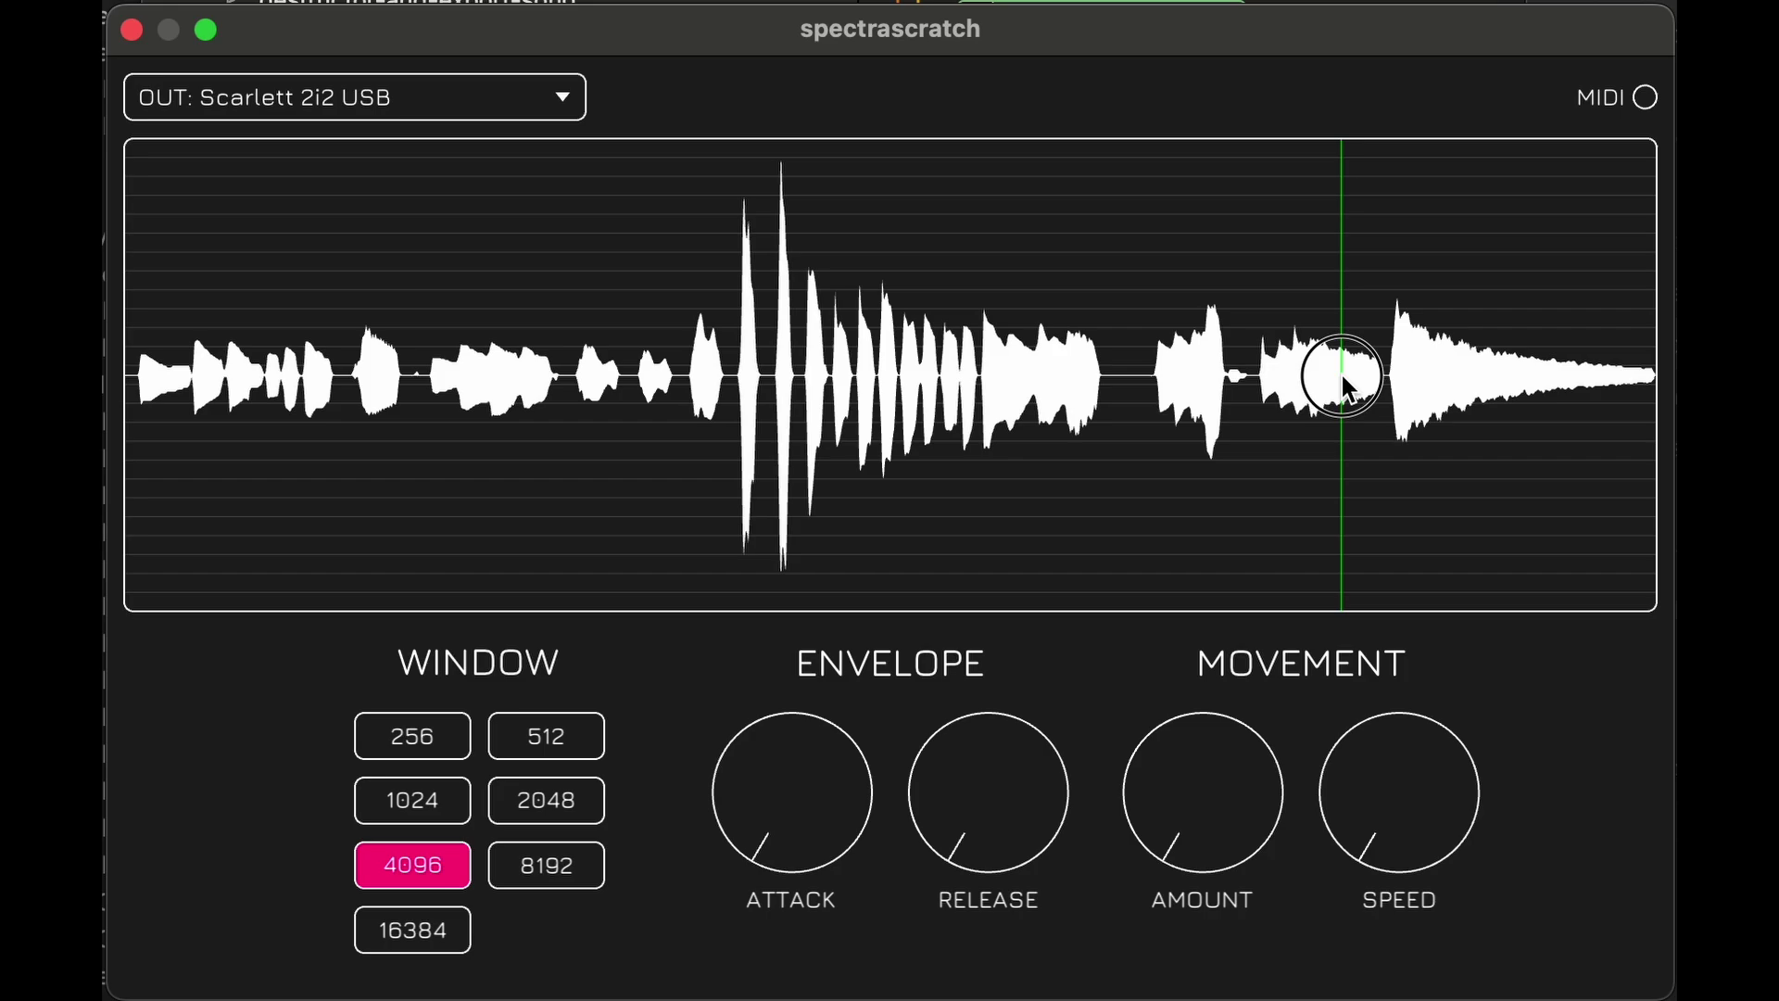
drag(1342, 376, 1445, 371)
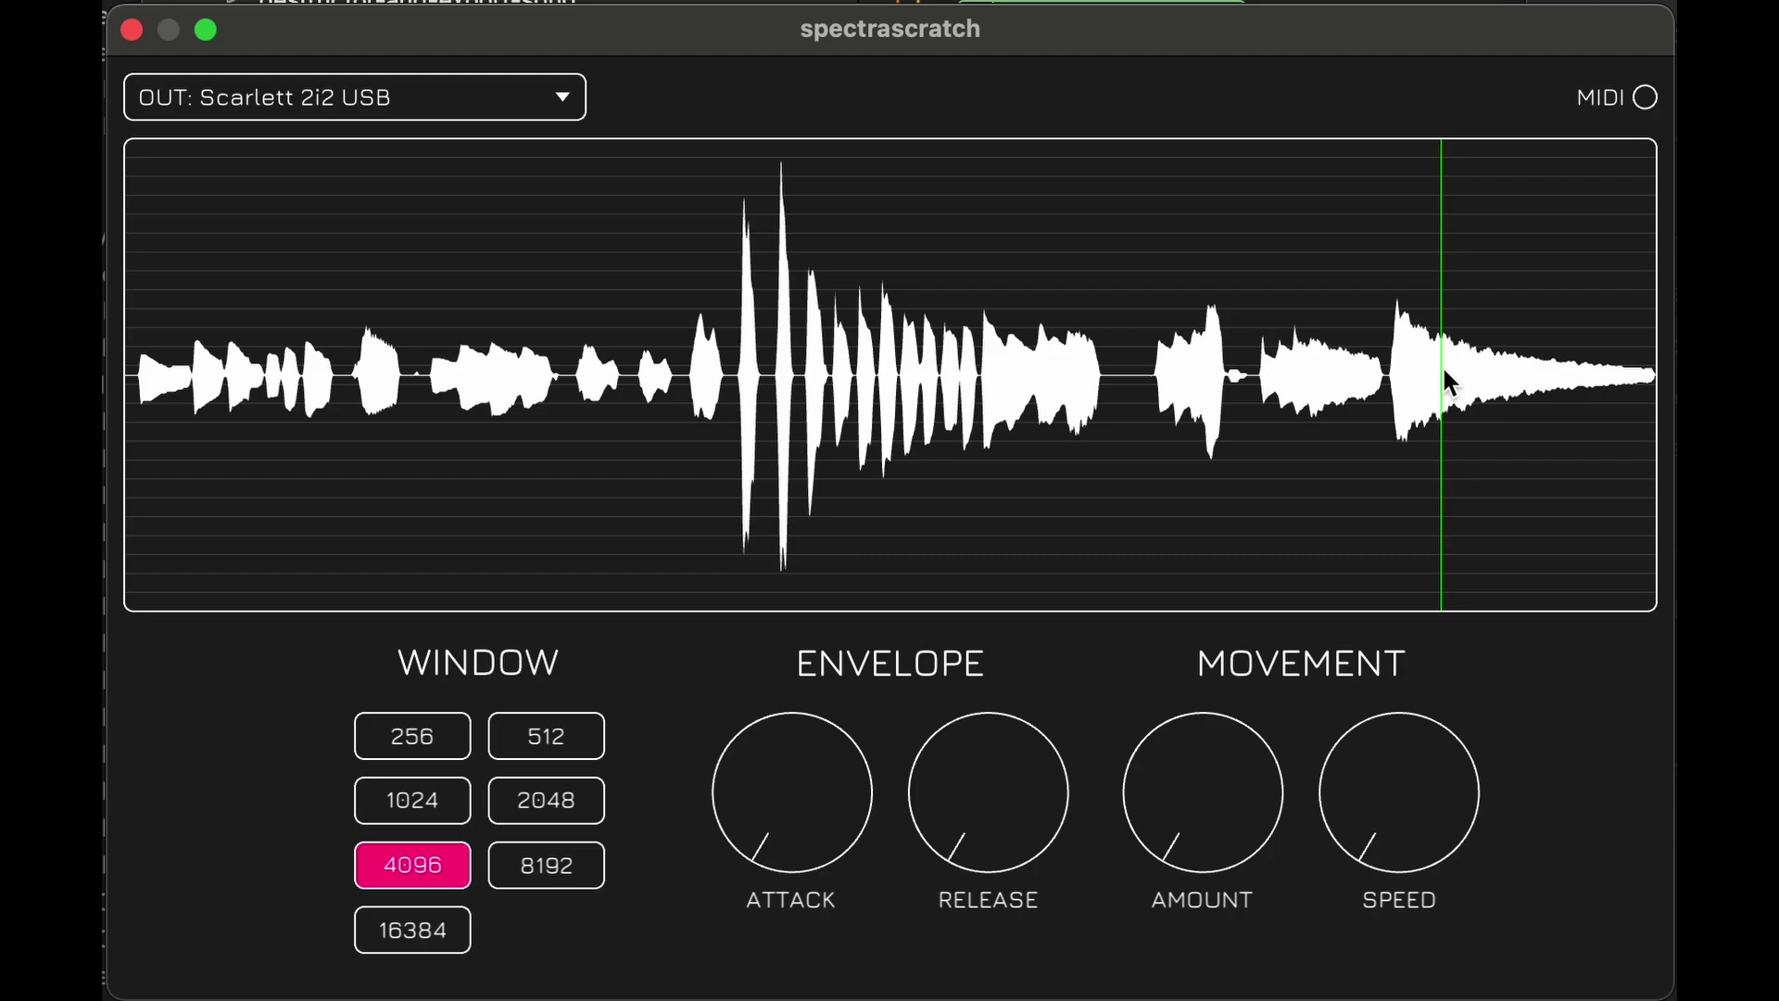
drag(1421, 369, 1496, 376)
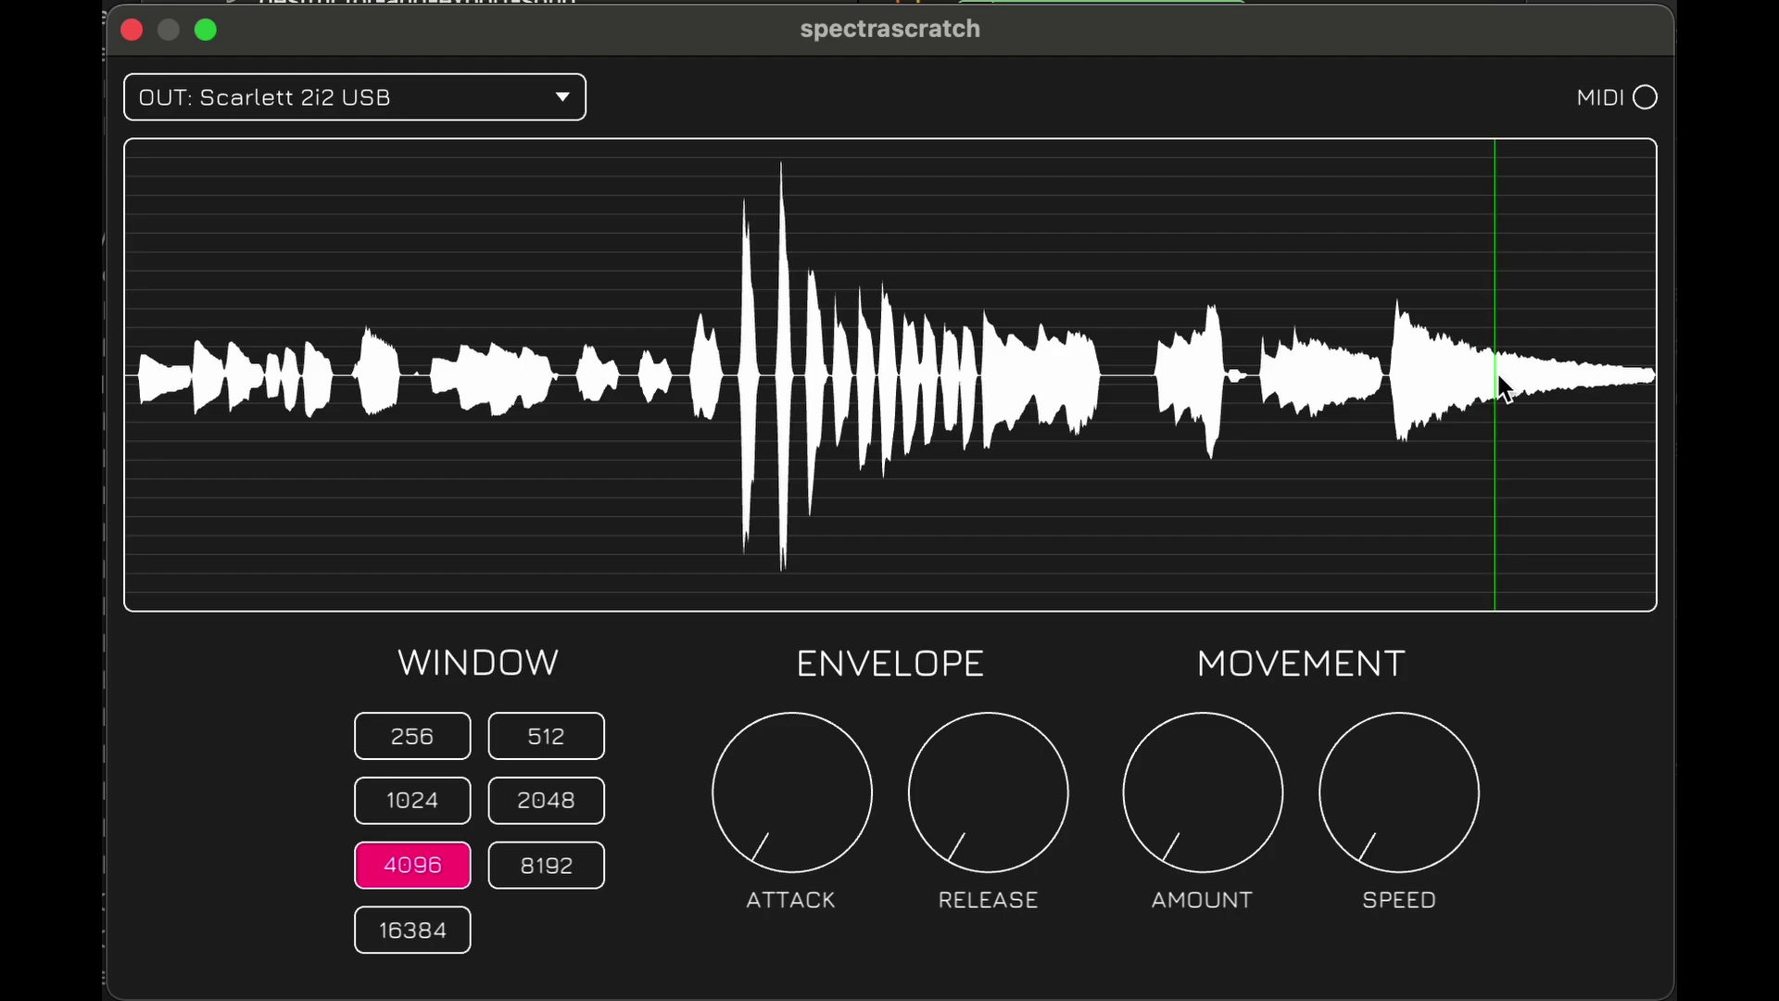
drag(995, 366, 1446, 375)
Step: Play the last note's tail, raise attack to about two-thirds, and add movement amount
click(1416, 365)
click(1470, 371)
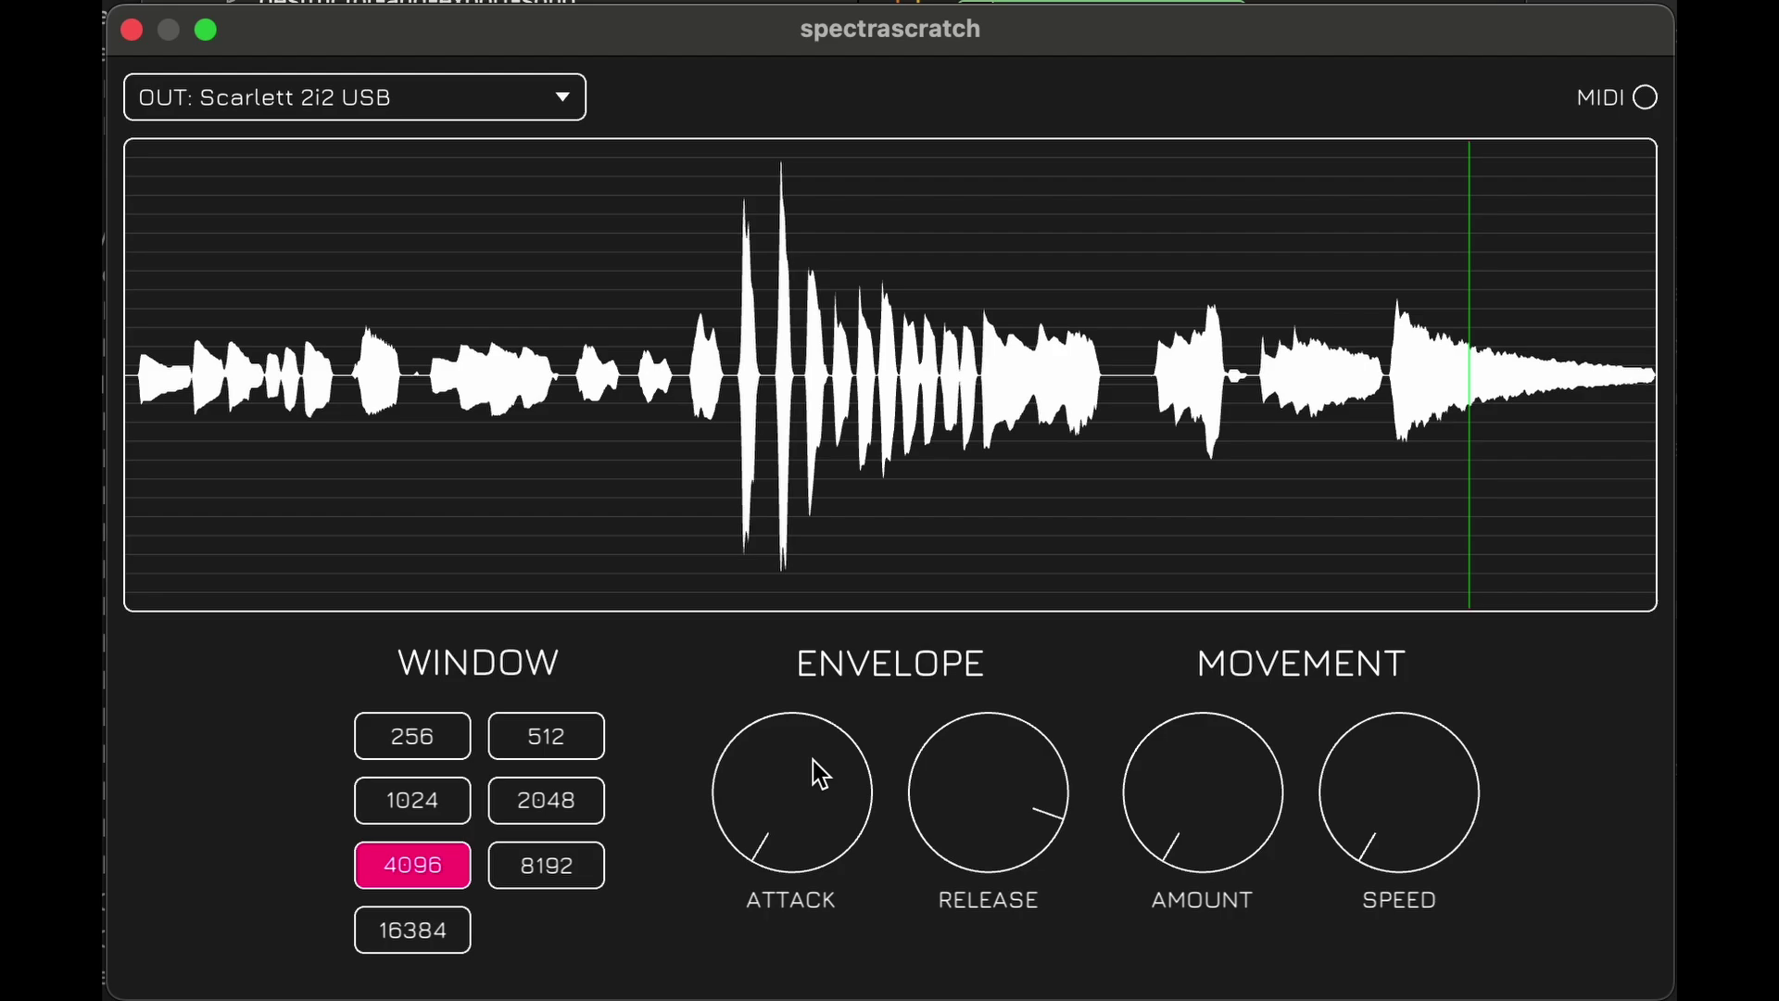
drag(820, 774, 827, 508)
drag(1414, 371, 1462, 381)
drag(1199, 769, 1175, 651)
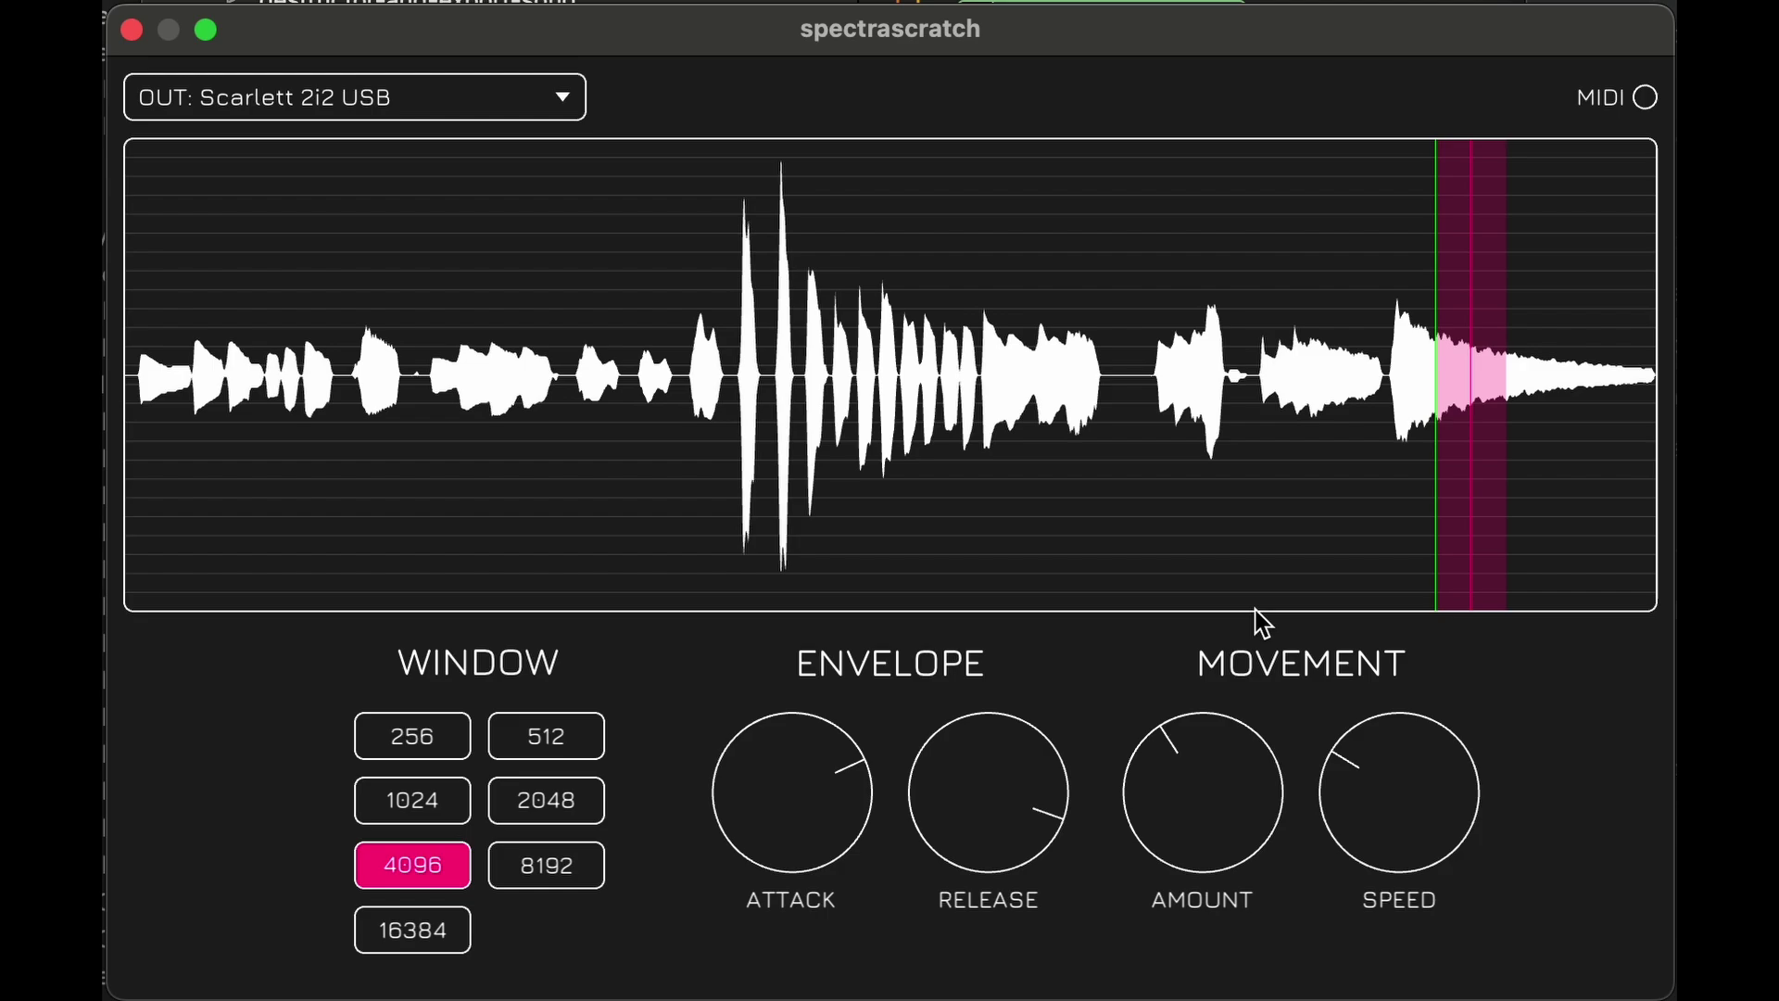
Step: Adjust the movement amount and turn the movement speed up while scratching the tail
drag(1471, 367, 1537, 368)
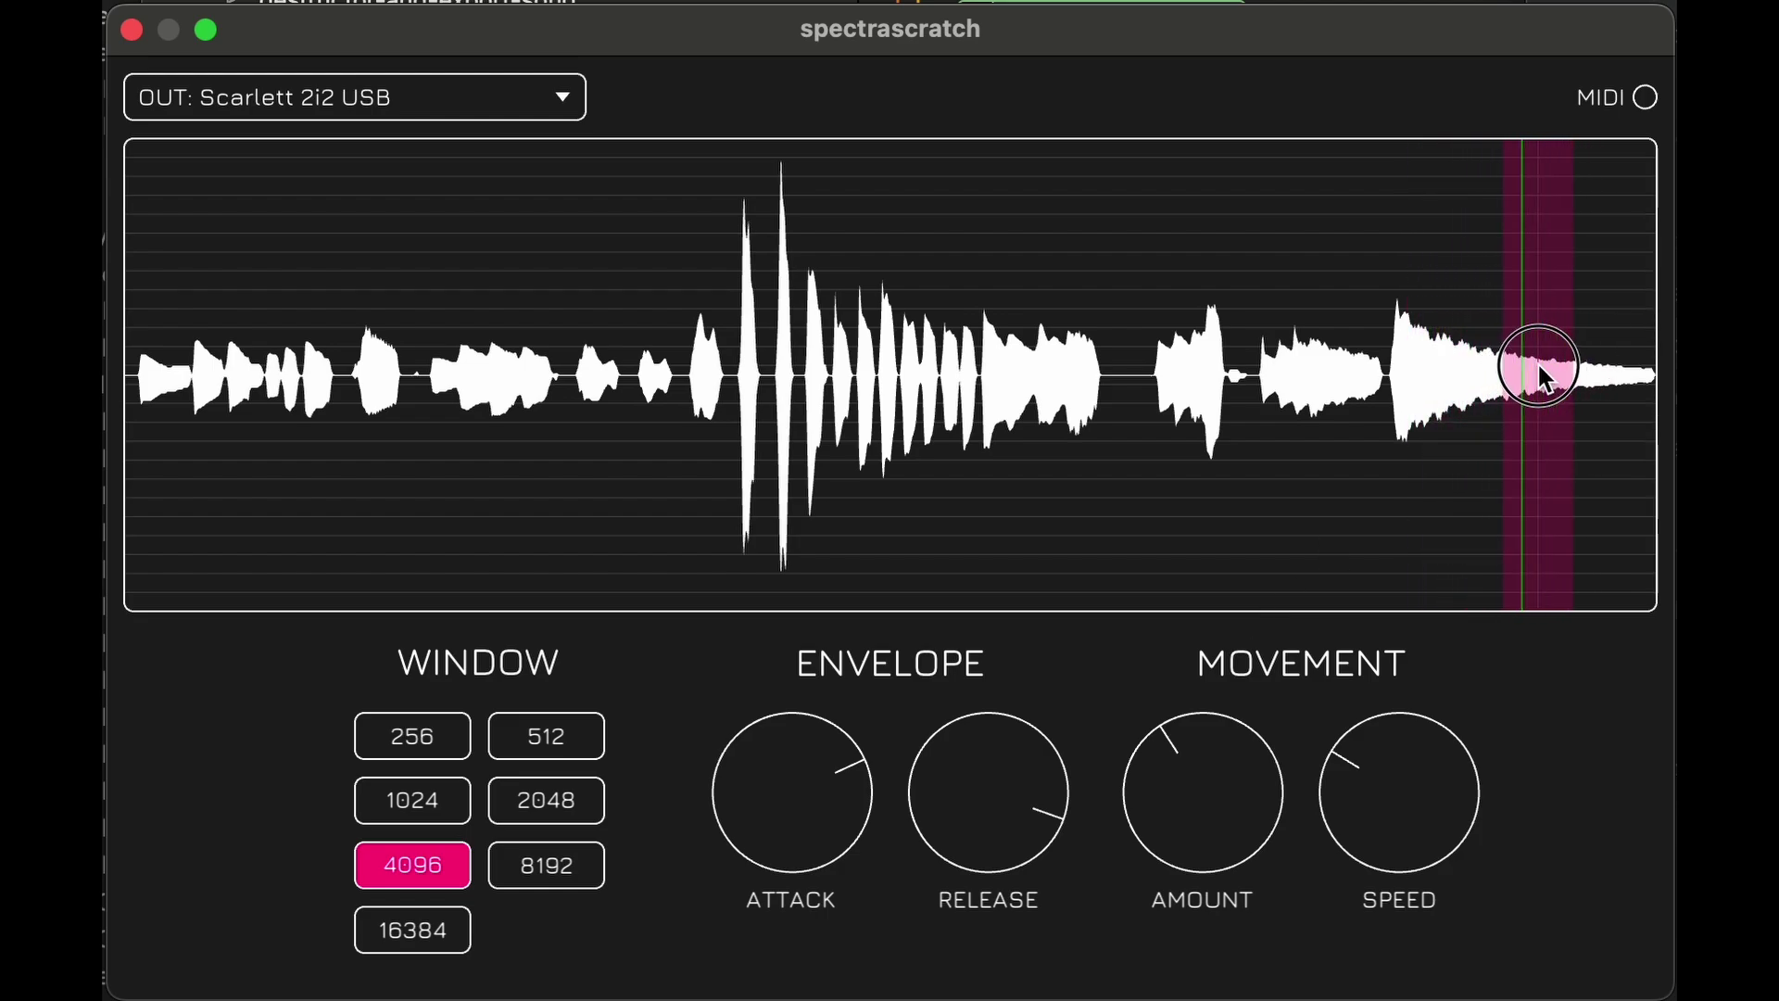
drag(1237, 760, 1220, 727)
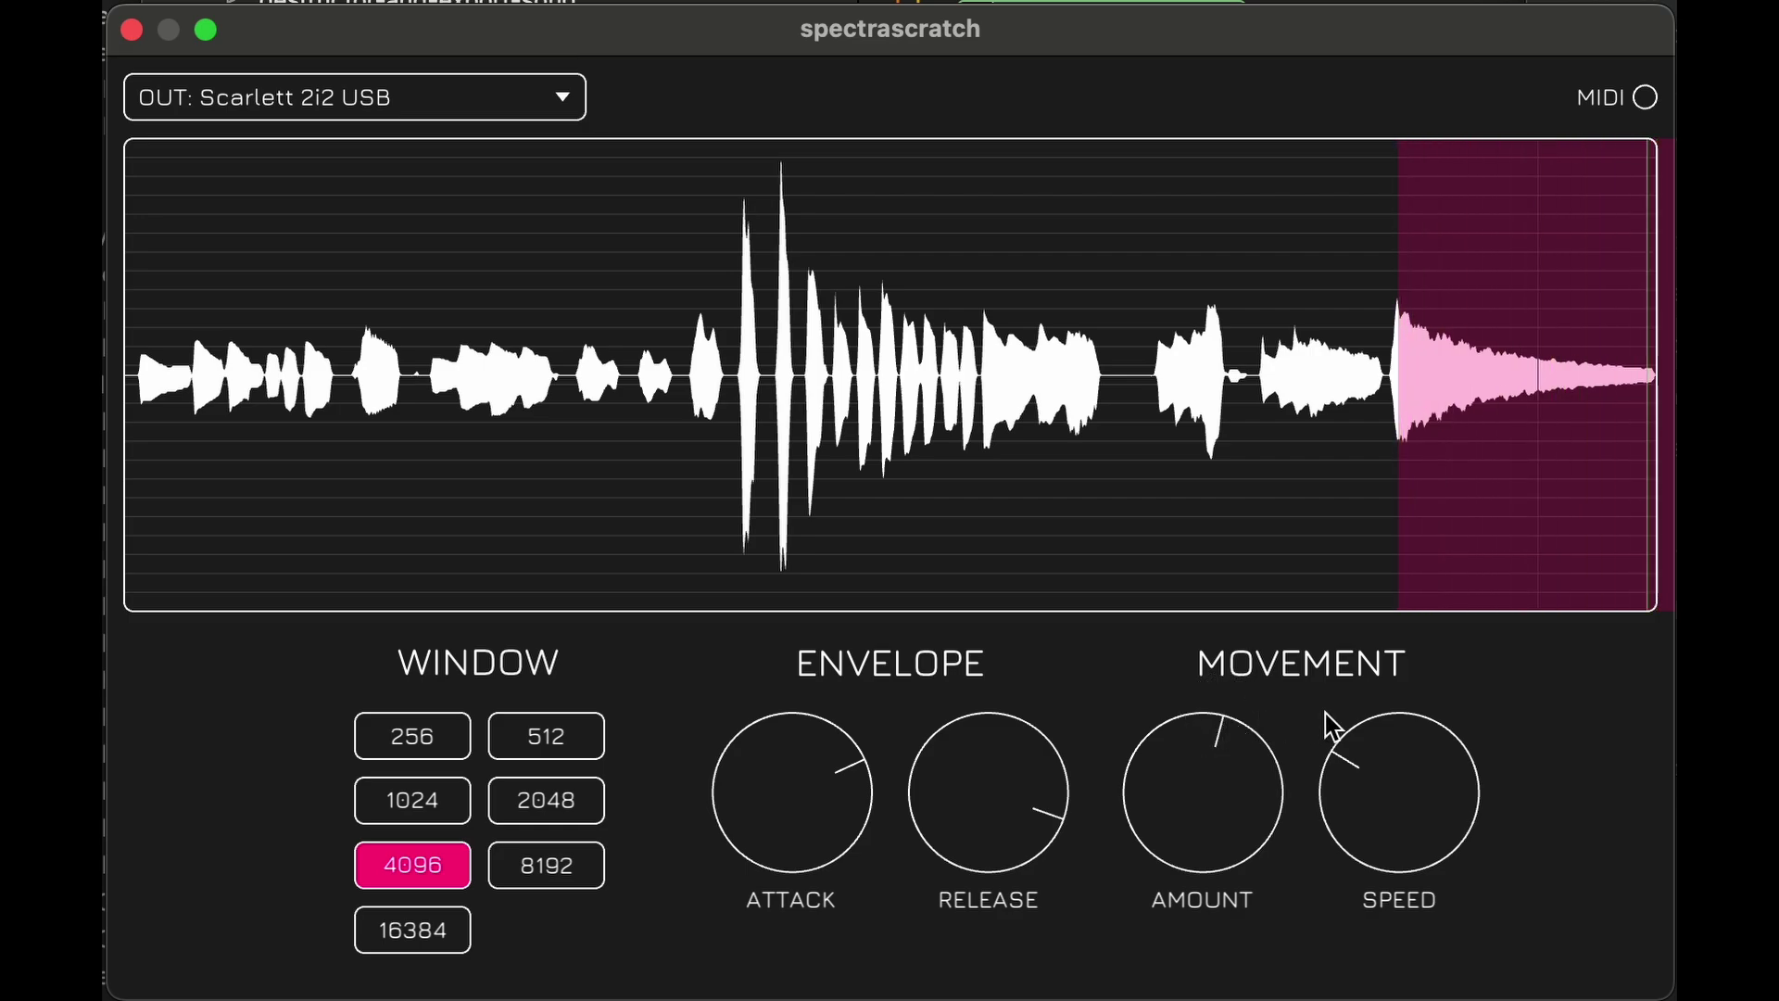
mouse_move(1375, 762)
mouse_down()
mouse_move(1365, 791)
mouse_move(1388, 709)
mouse_move(1370, 795)
mouse_up()
drag(1197, 779, 1190, 817)
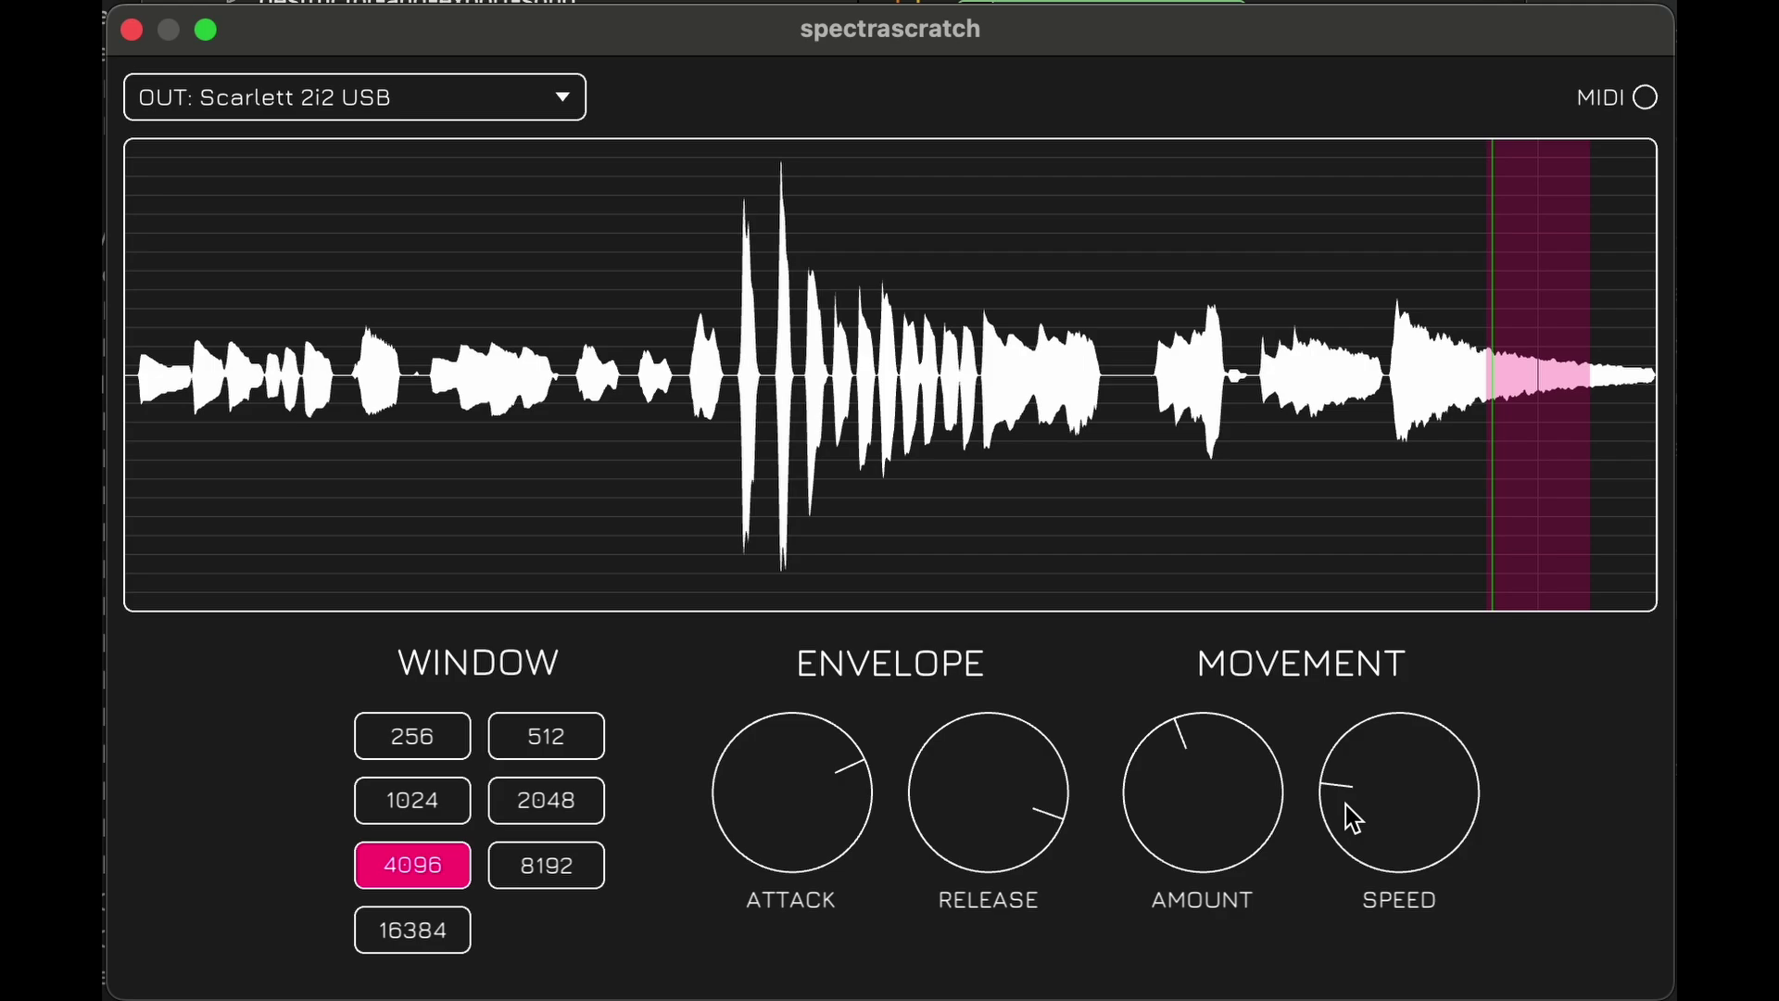
drag(1348, 806, 1364, 552)
Step: Move the pink scratch band left along the waveform and narrow it to a thin strip
drag(1540, 428, 1334, 439)
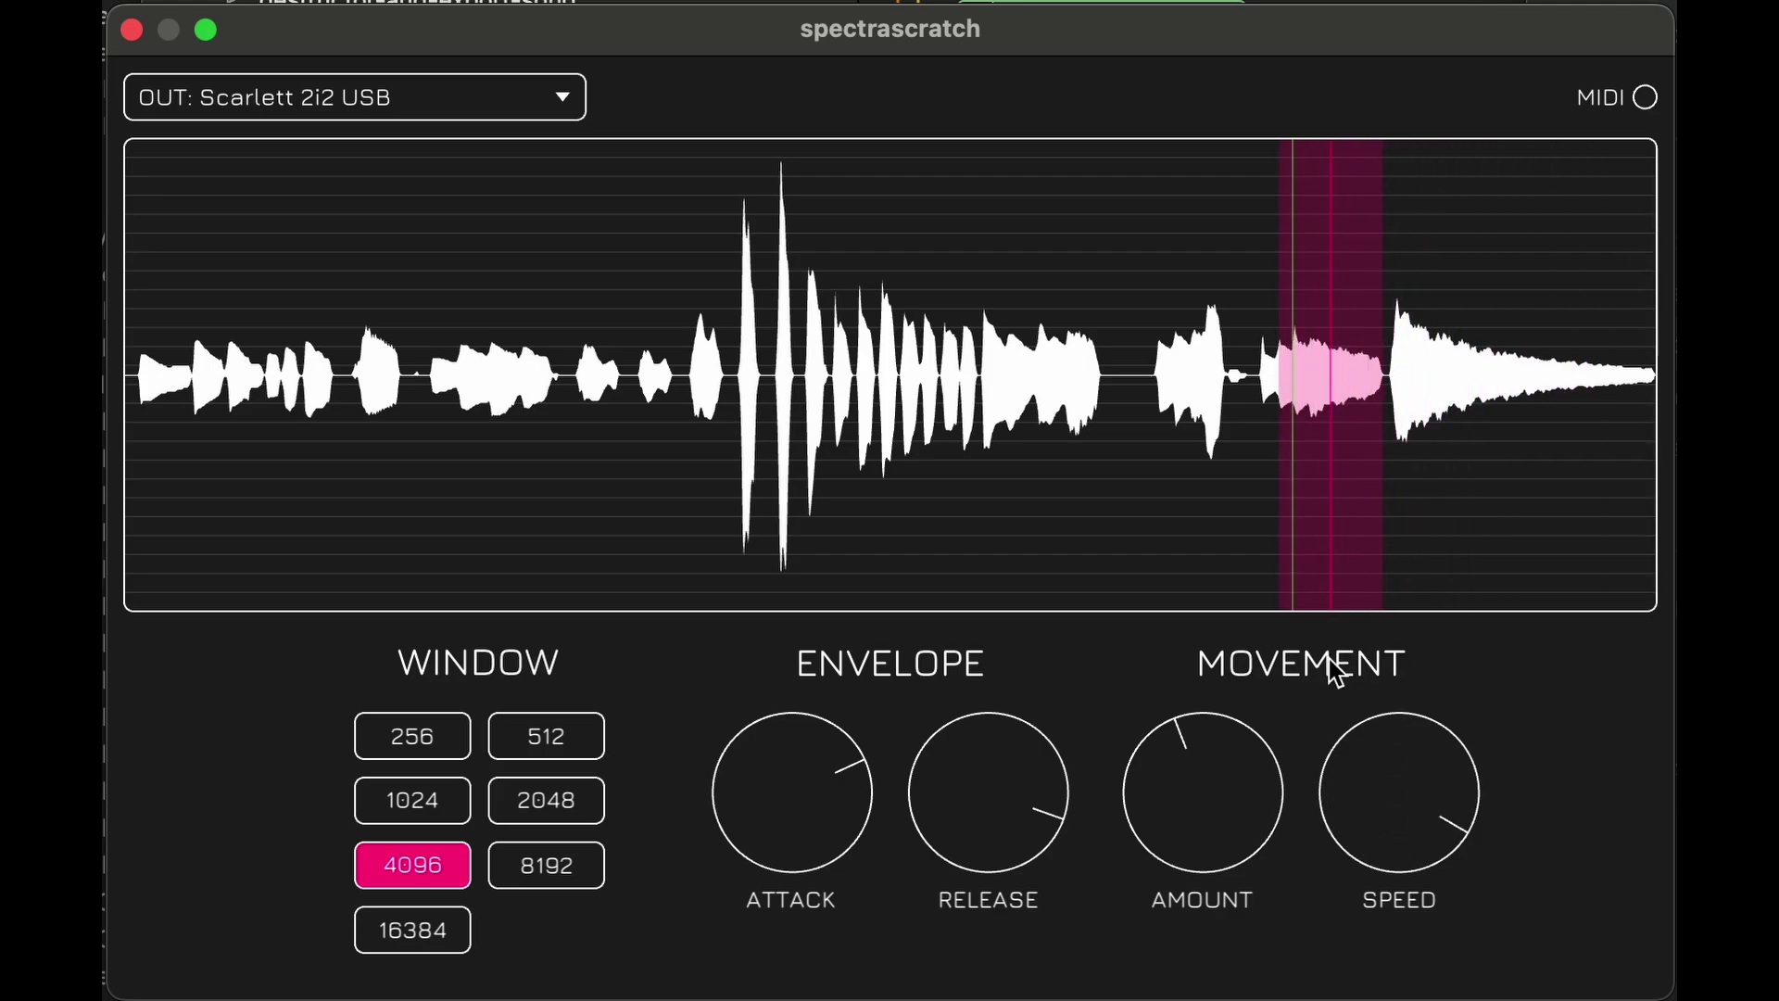
drag(1359, 760, 1333, 934)
drag(1199, 819, 1191, 849)
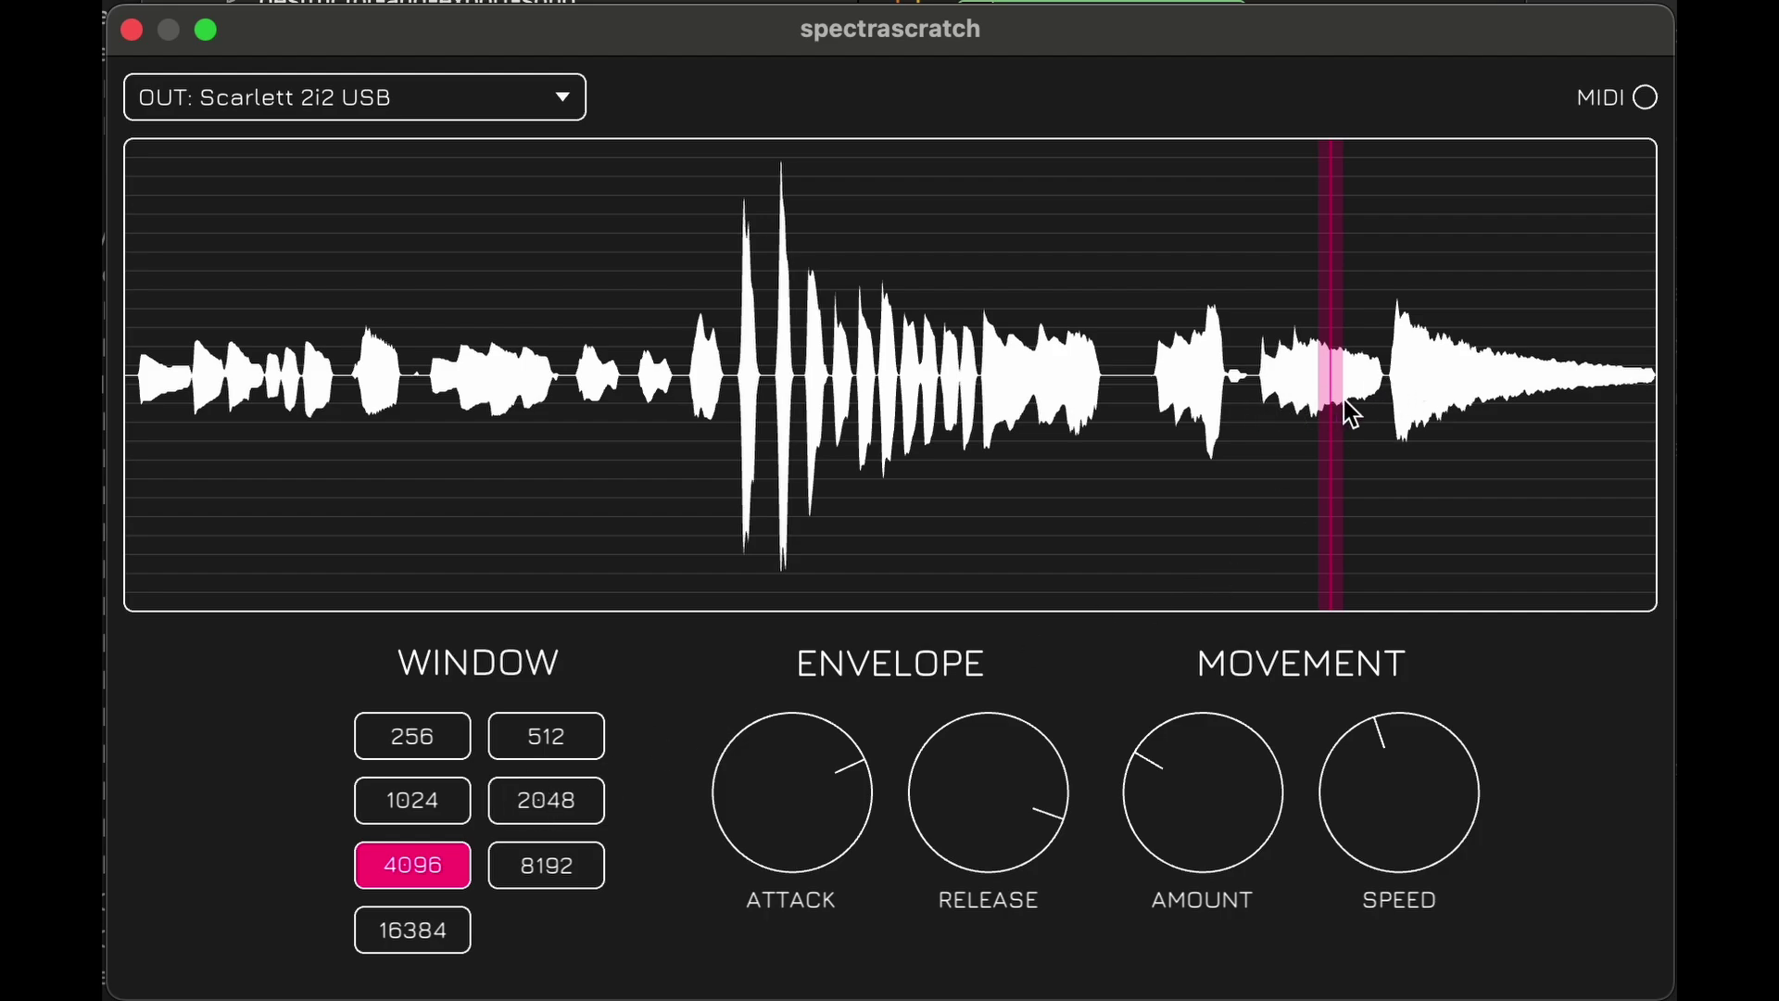
click(529, 810)
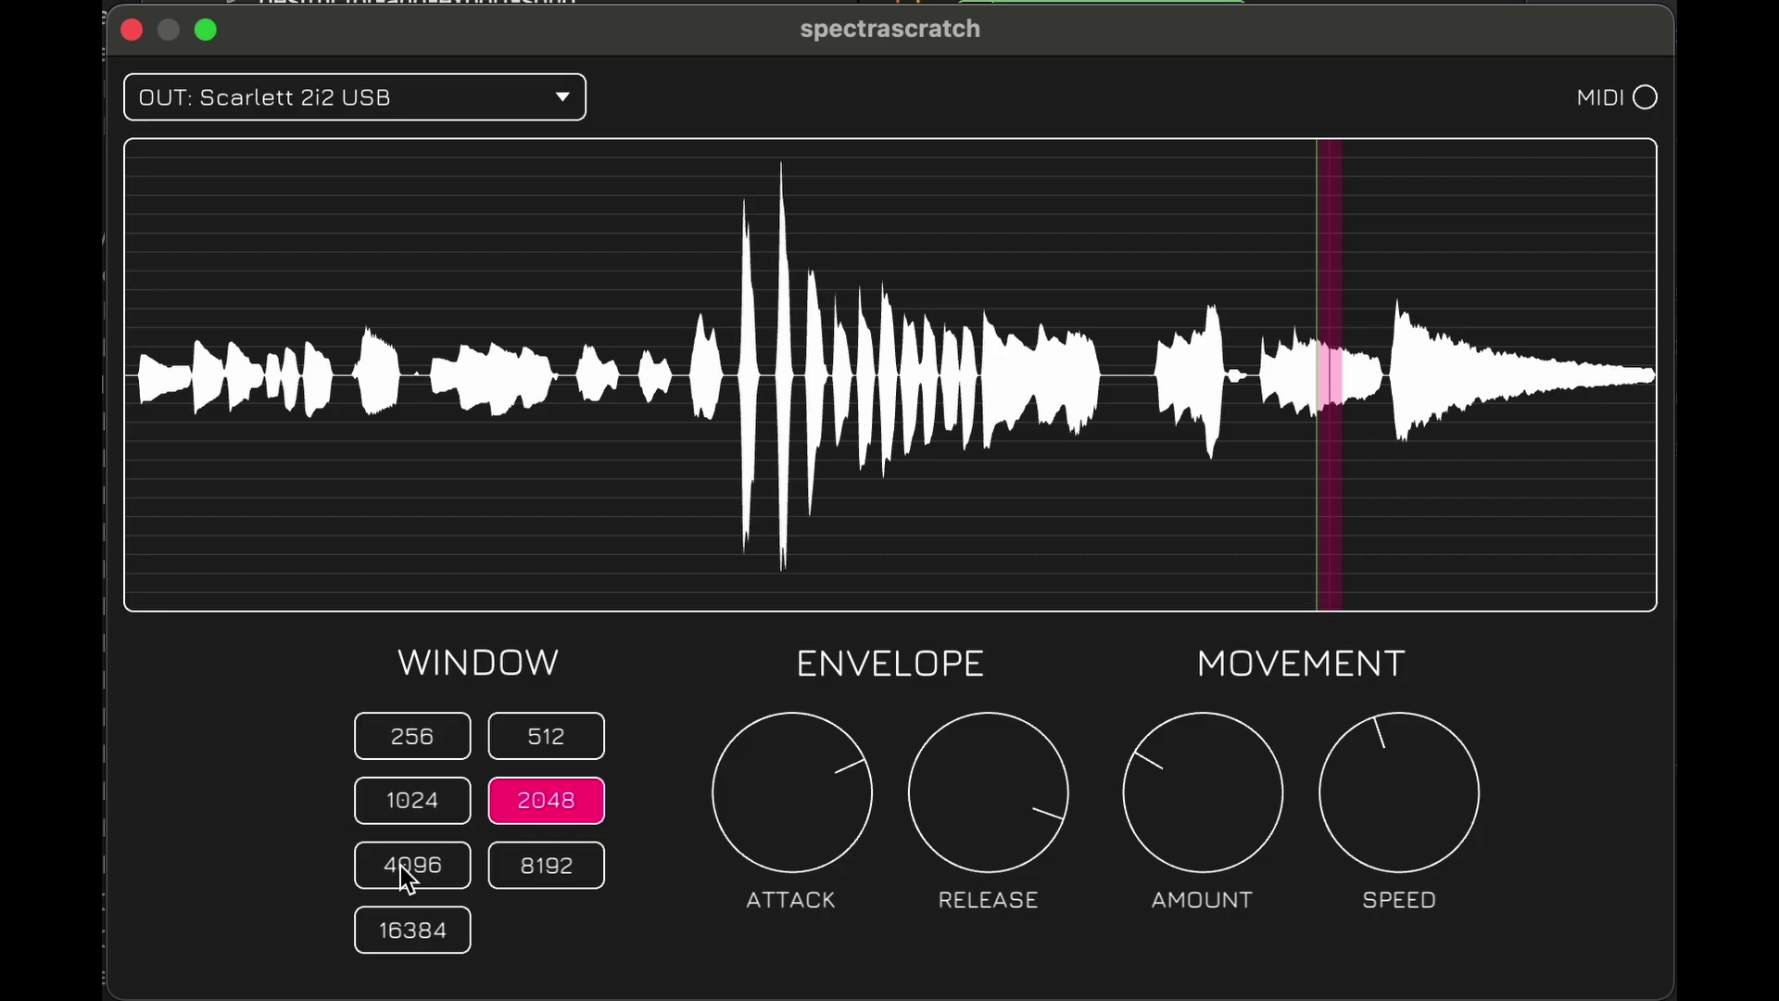
click(402, 868)
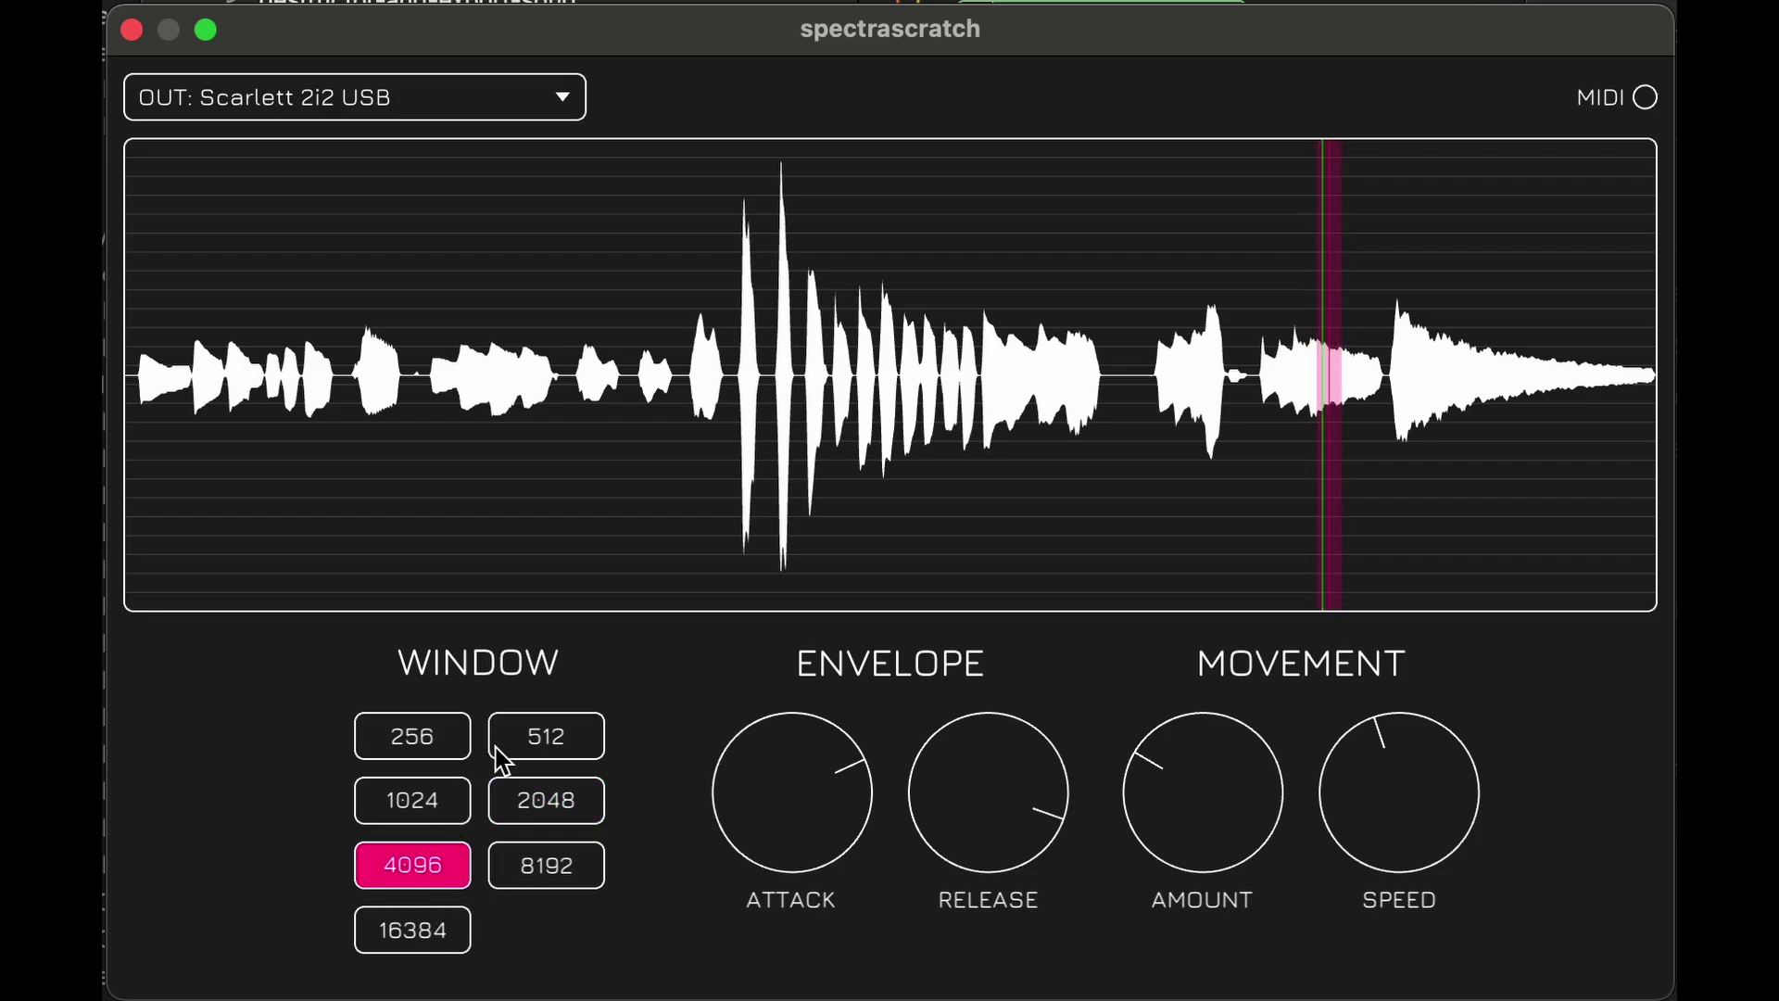
click(410, 742)
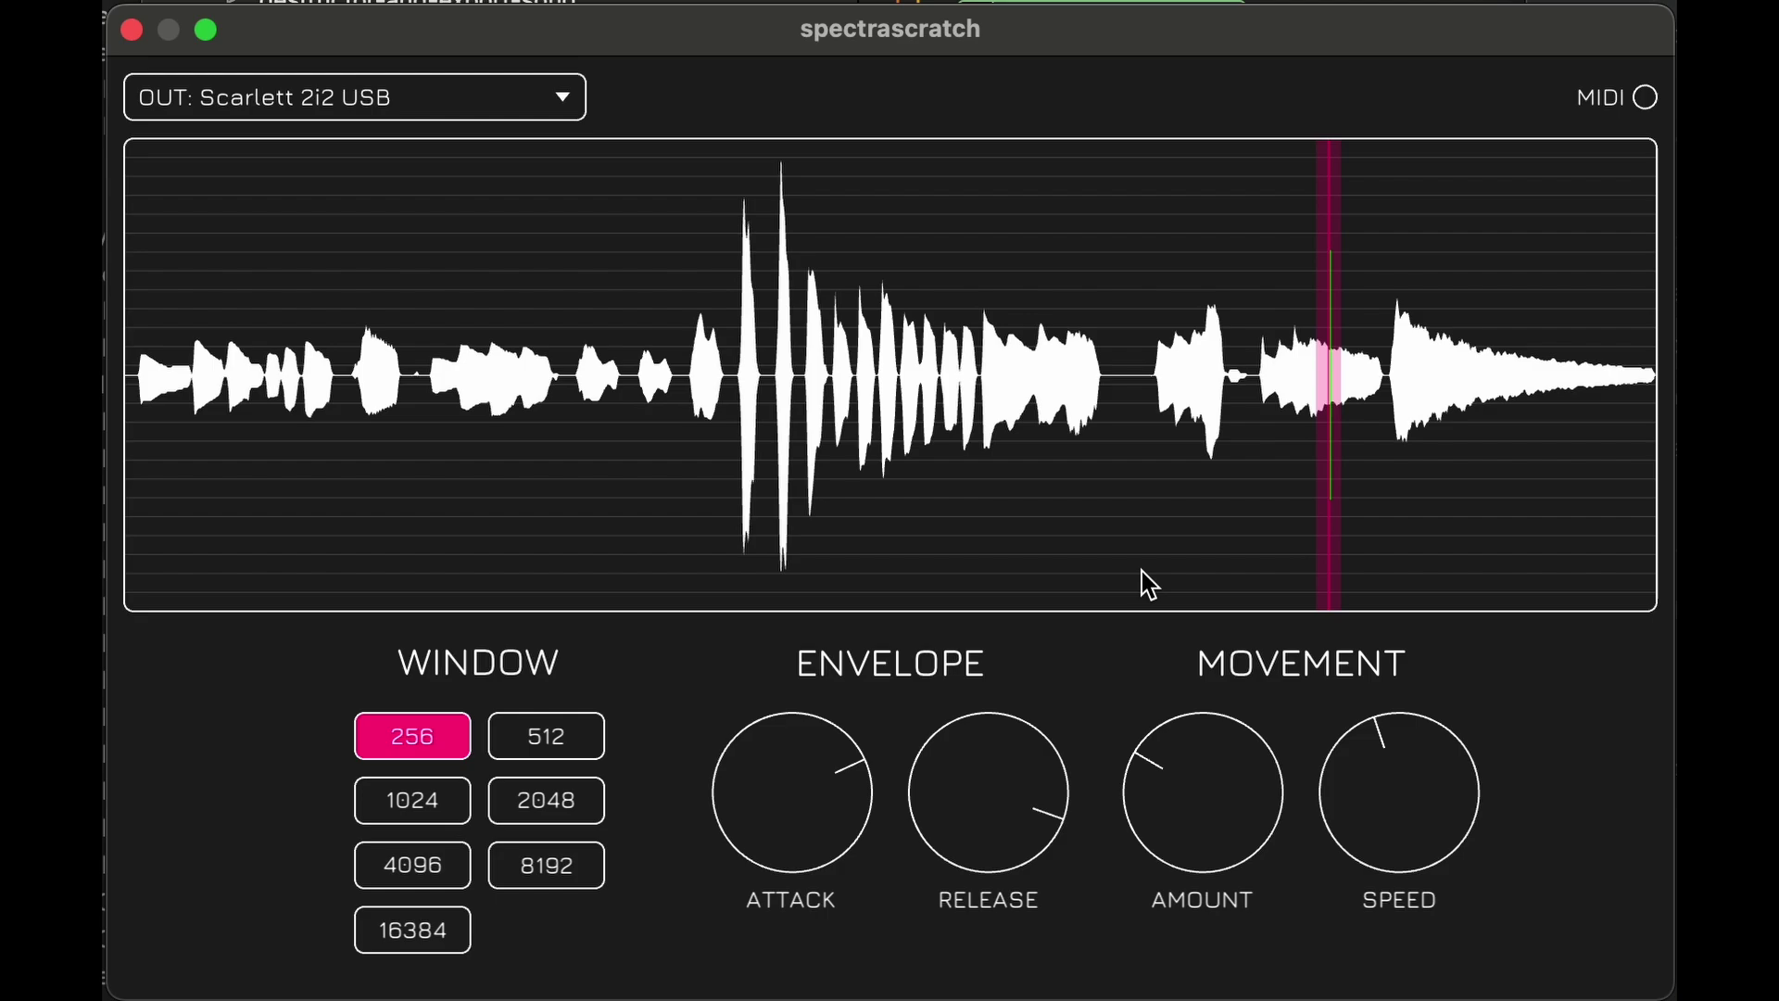
drag(1337, 353, 1432, 387)
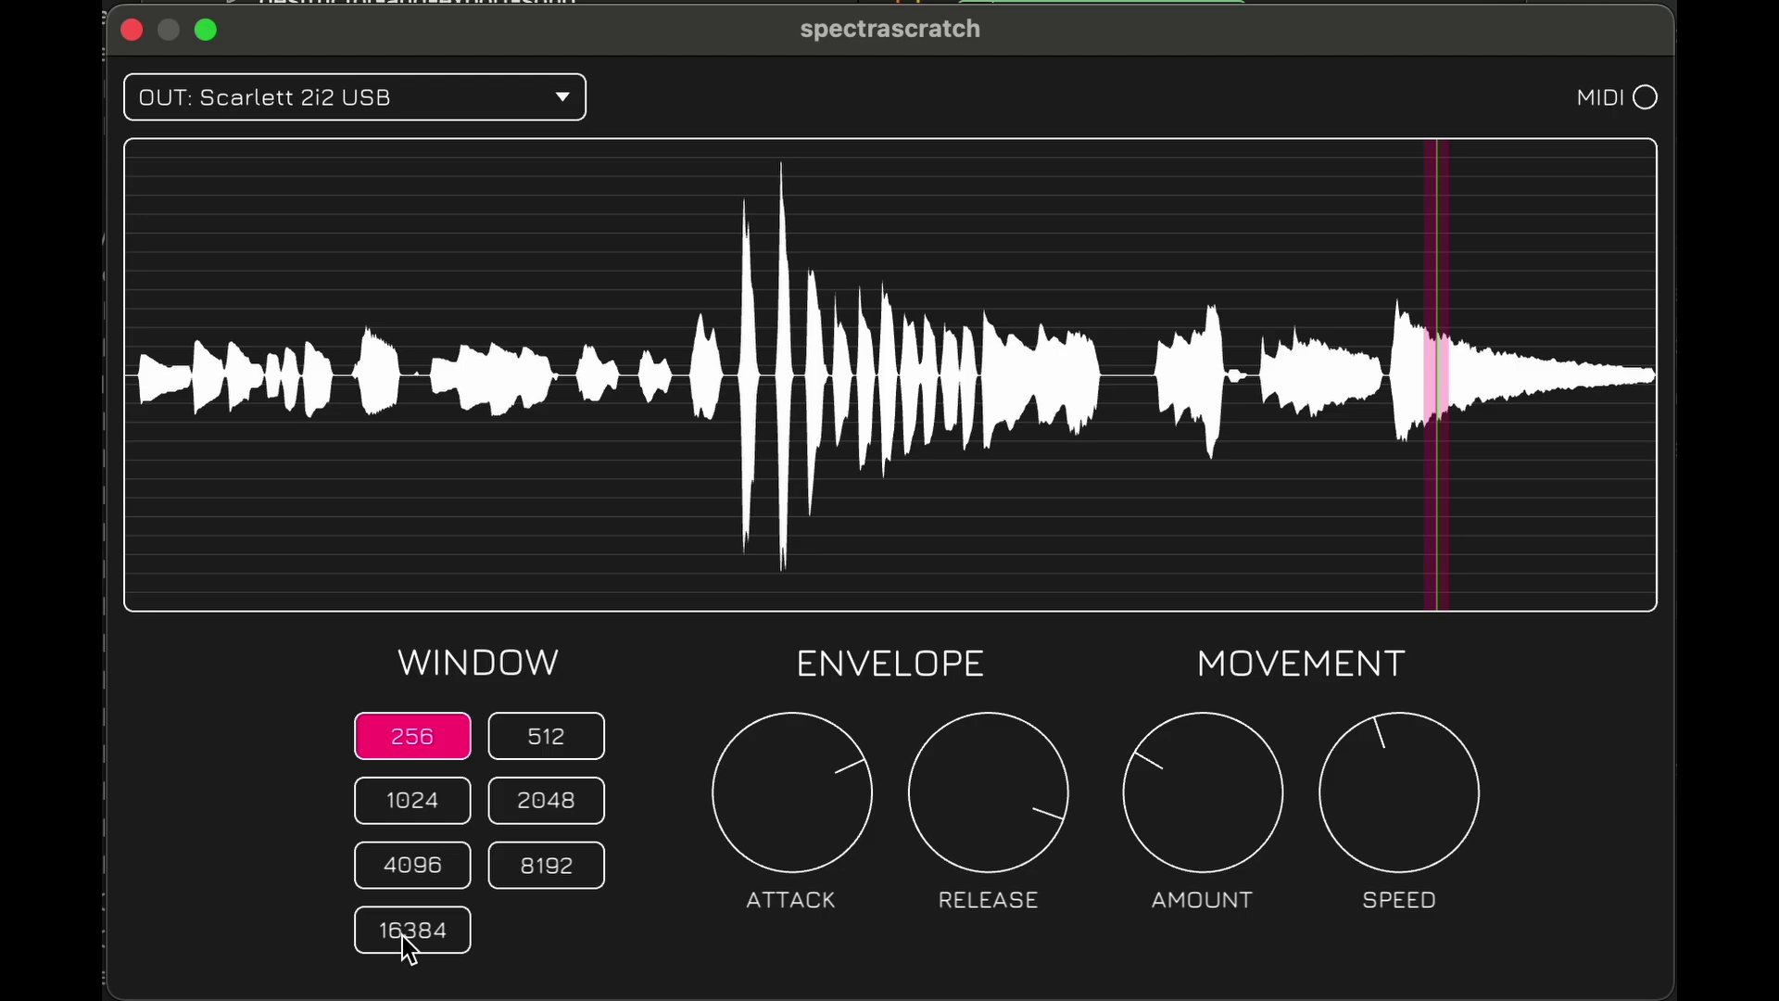
drag(890, 458, 866, 398)
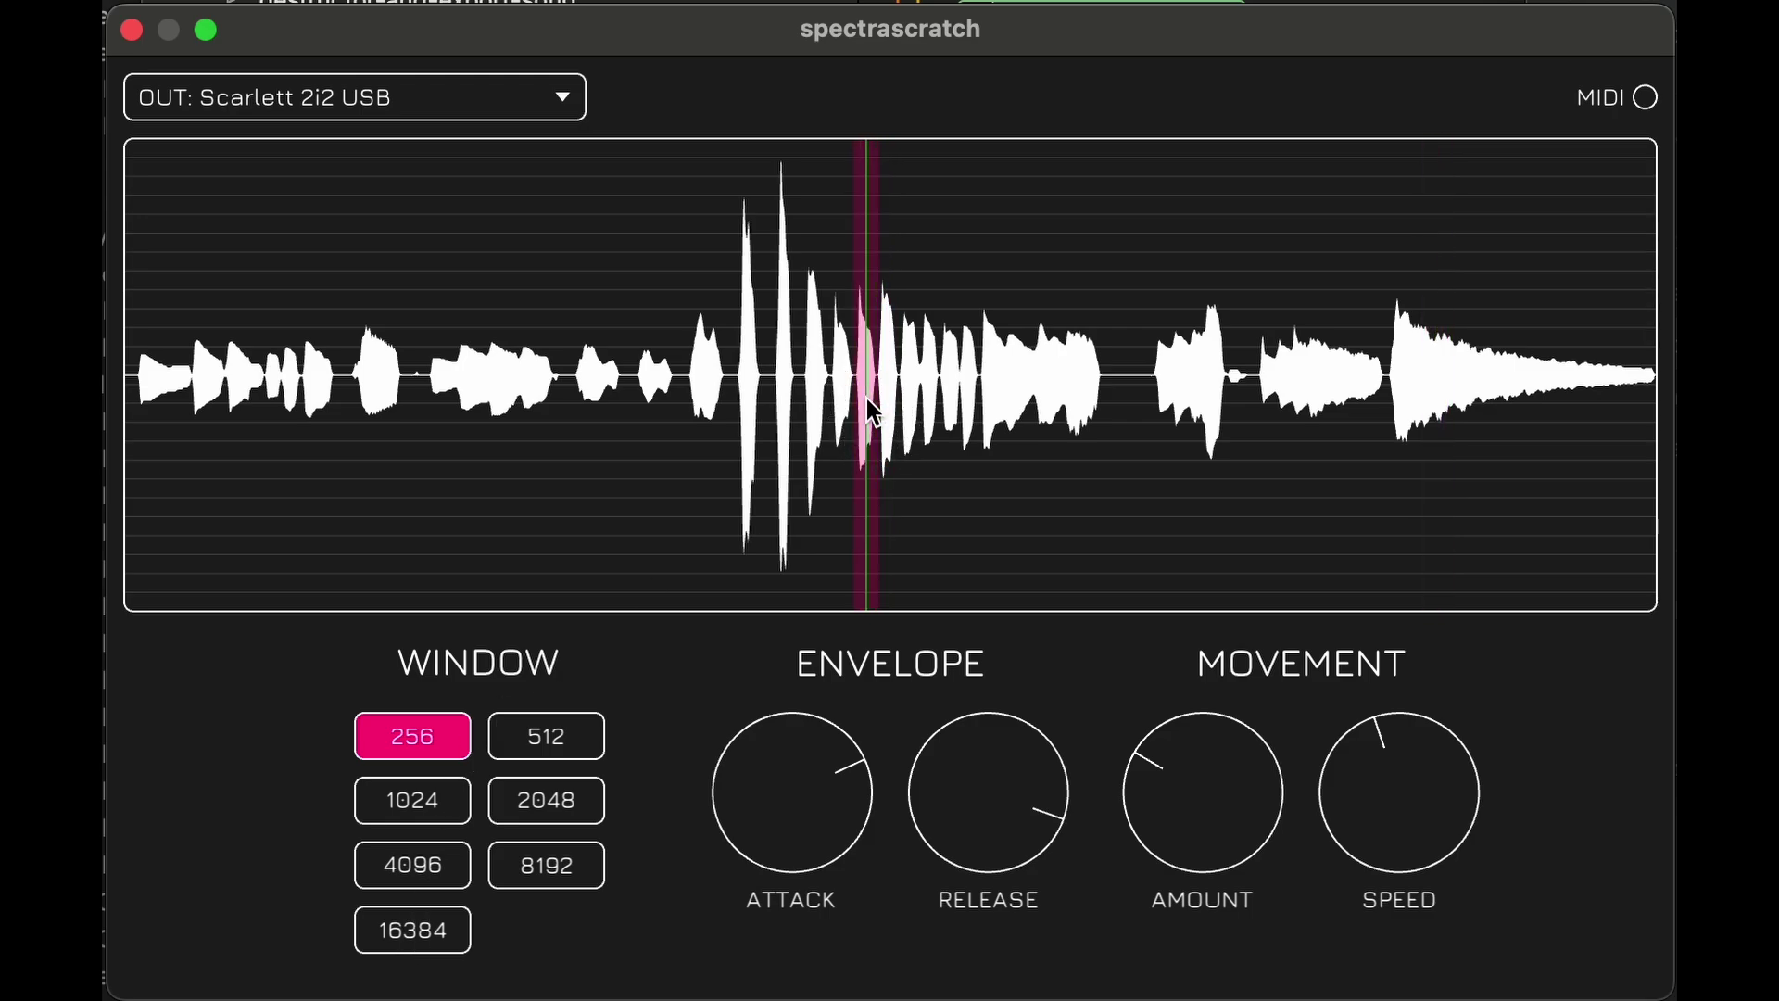
click(400, 931)
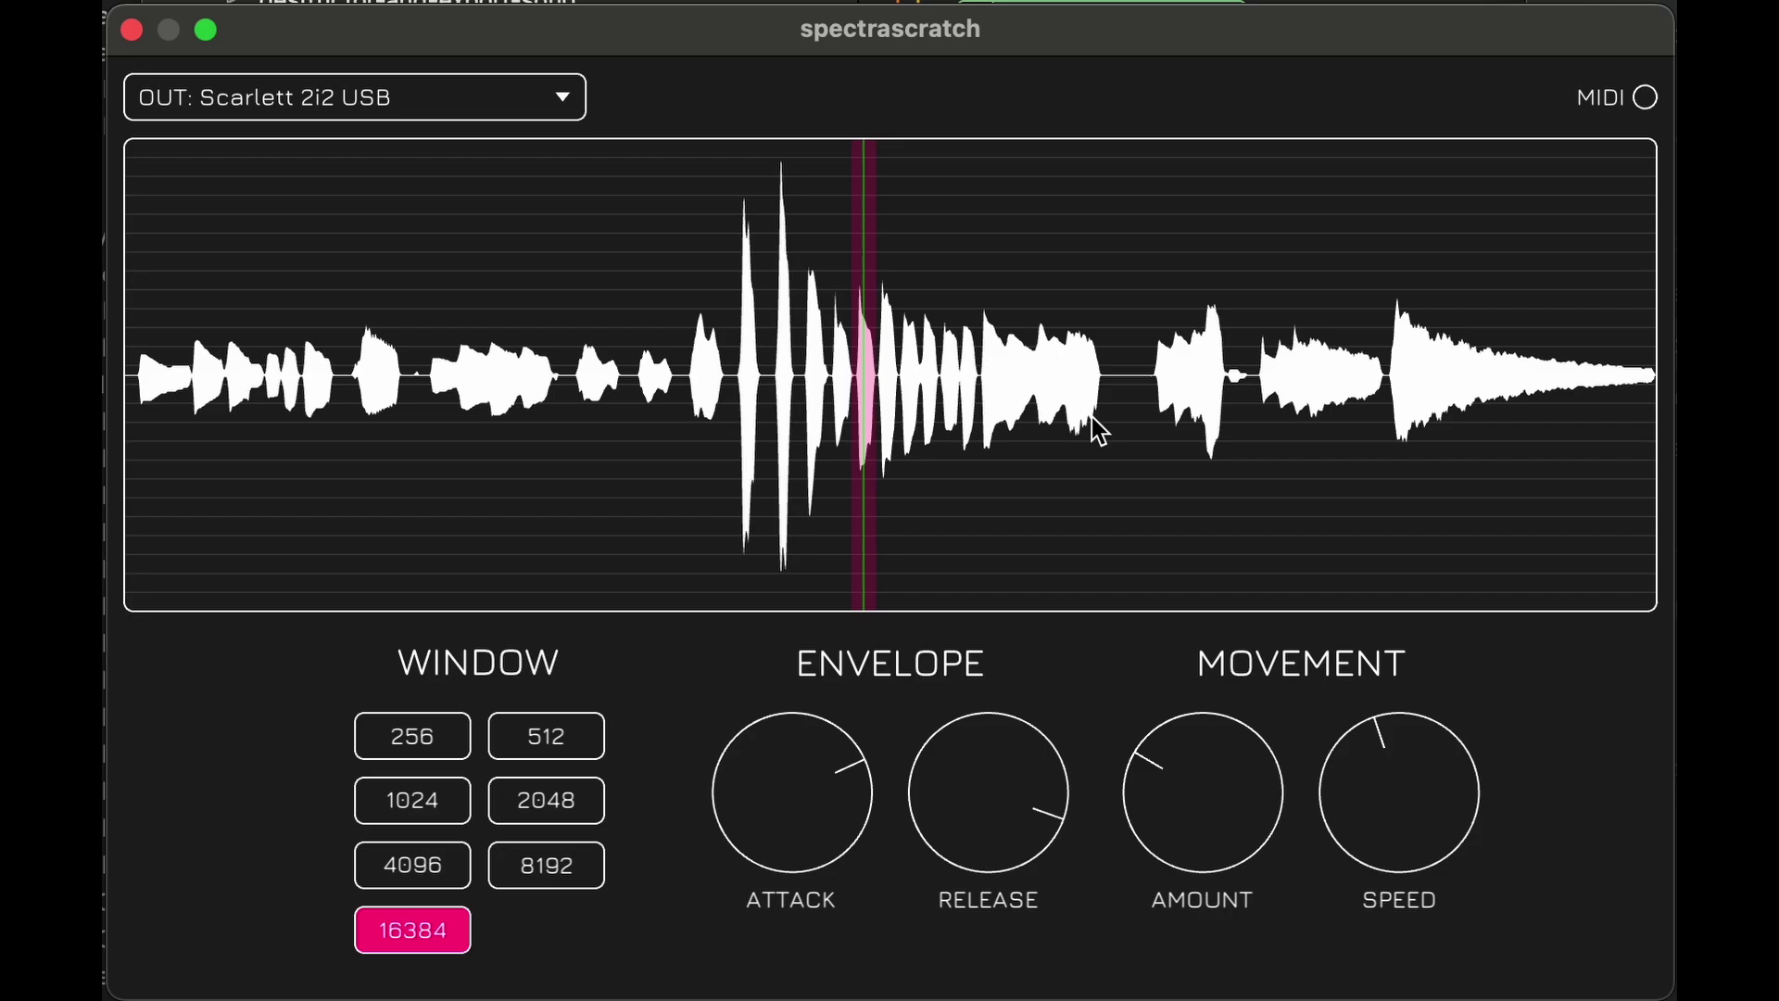
click(561, 809)
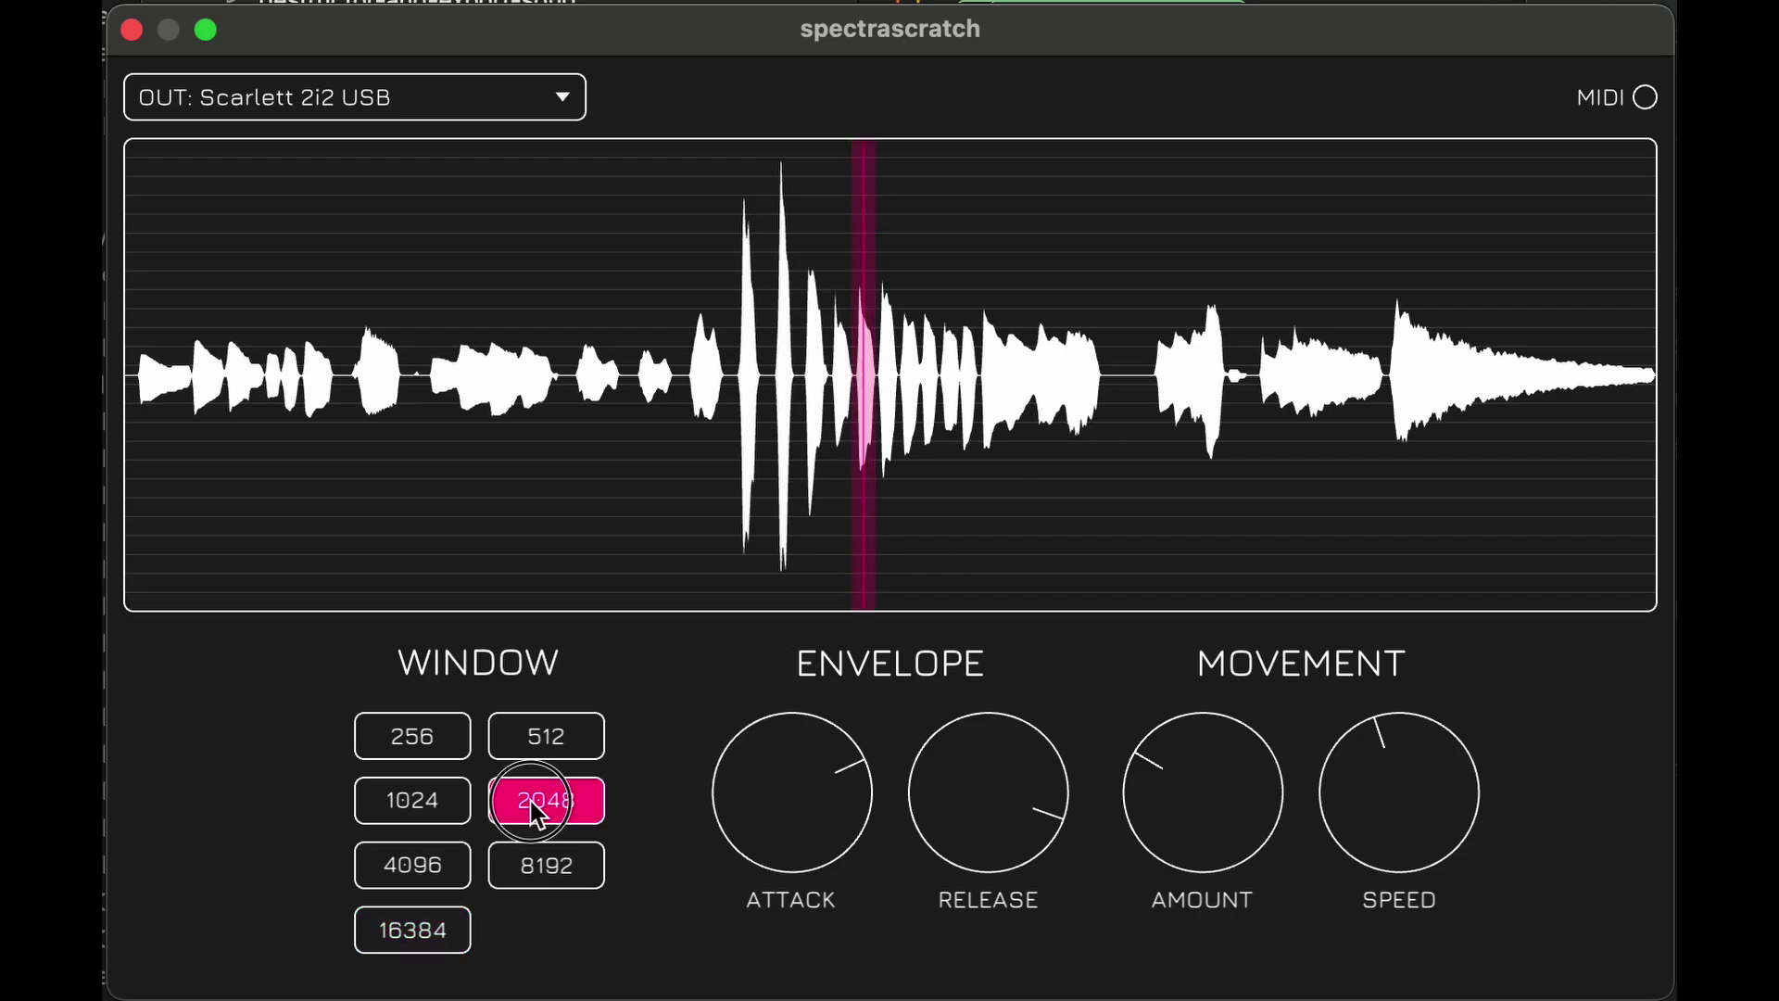
click(433, 861)
click(1004, 382)
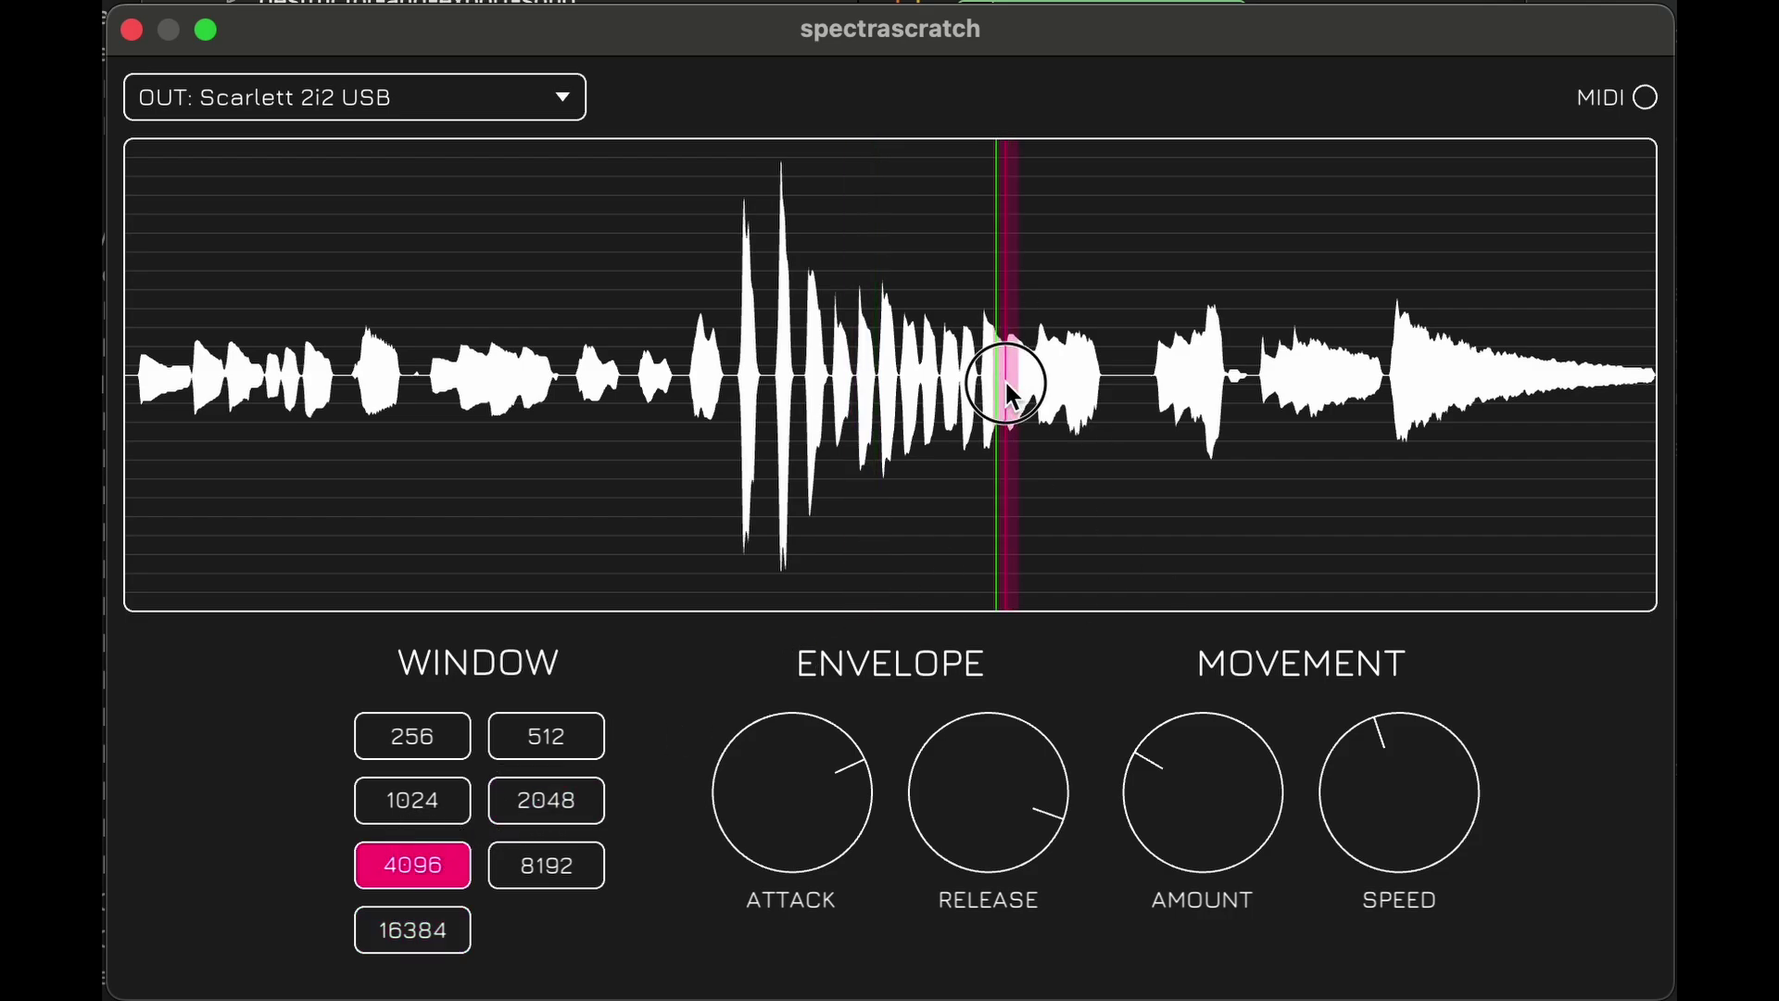
click(1226, 398)
click(1348, 398)
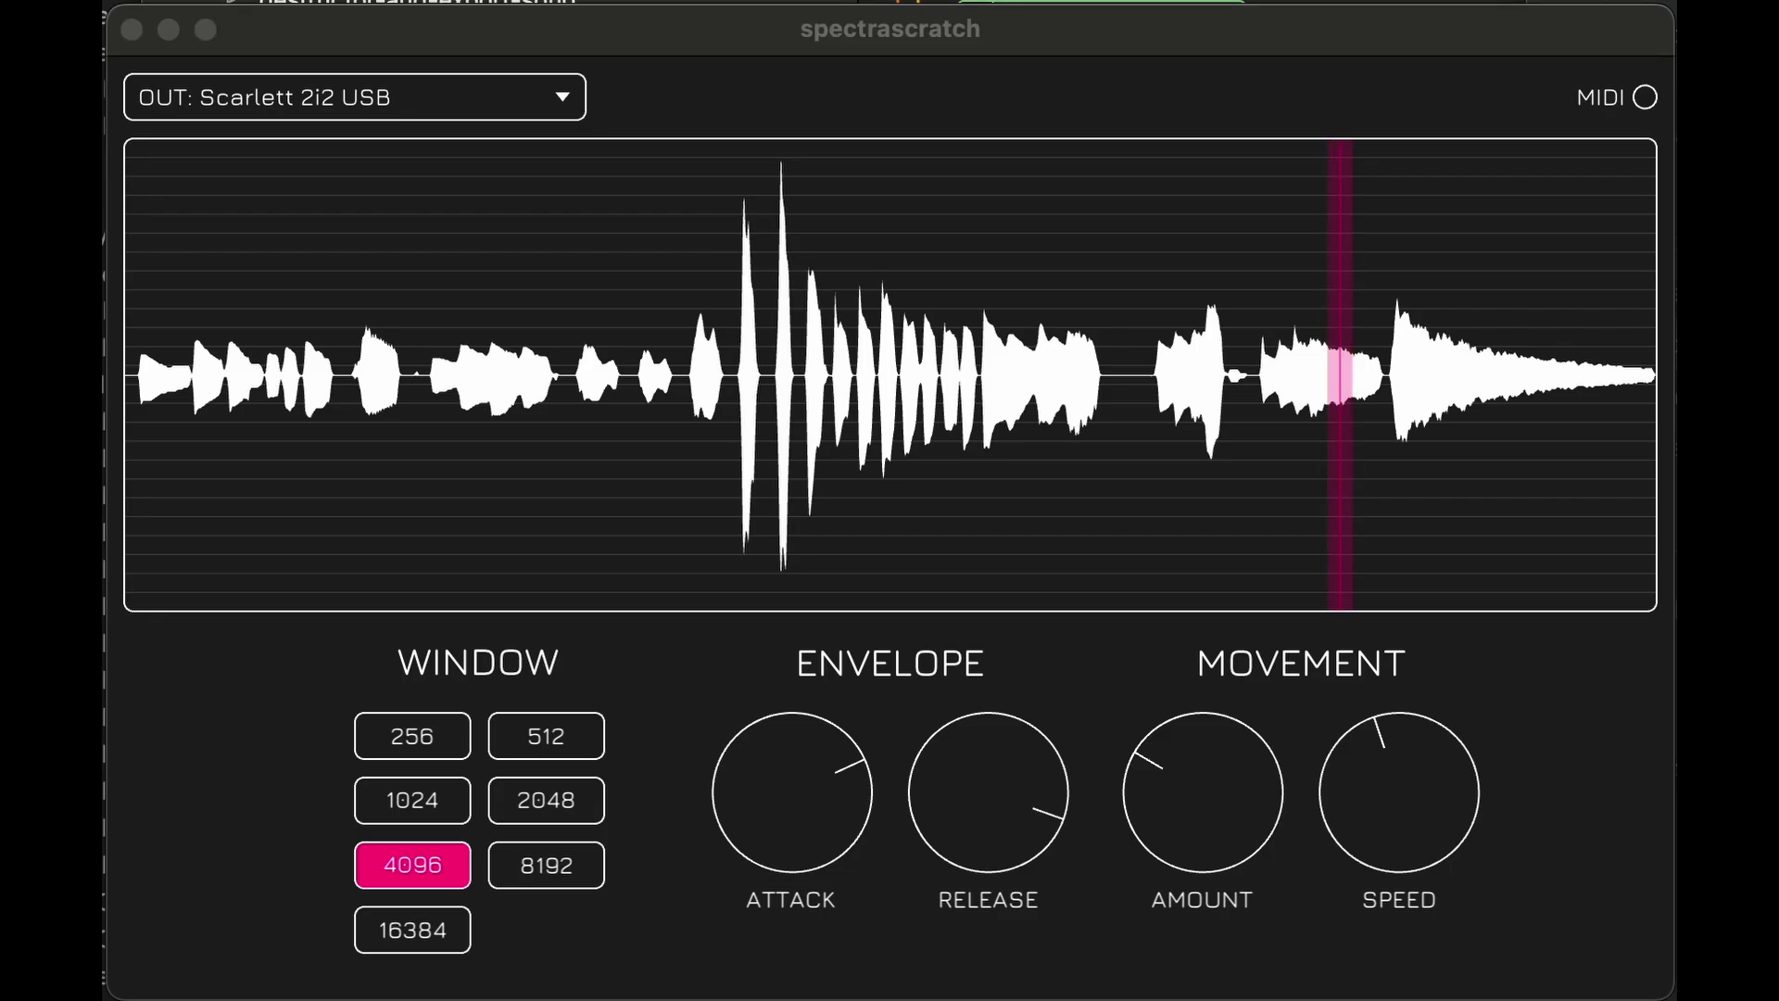
Step: Load chineseZither.wav and scratch through its strokes, then replace it with Glockenspiel A1.wav
drag(953, 485, 370, 552)
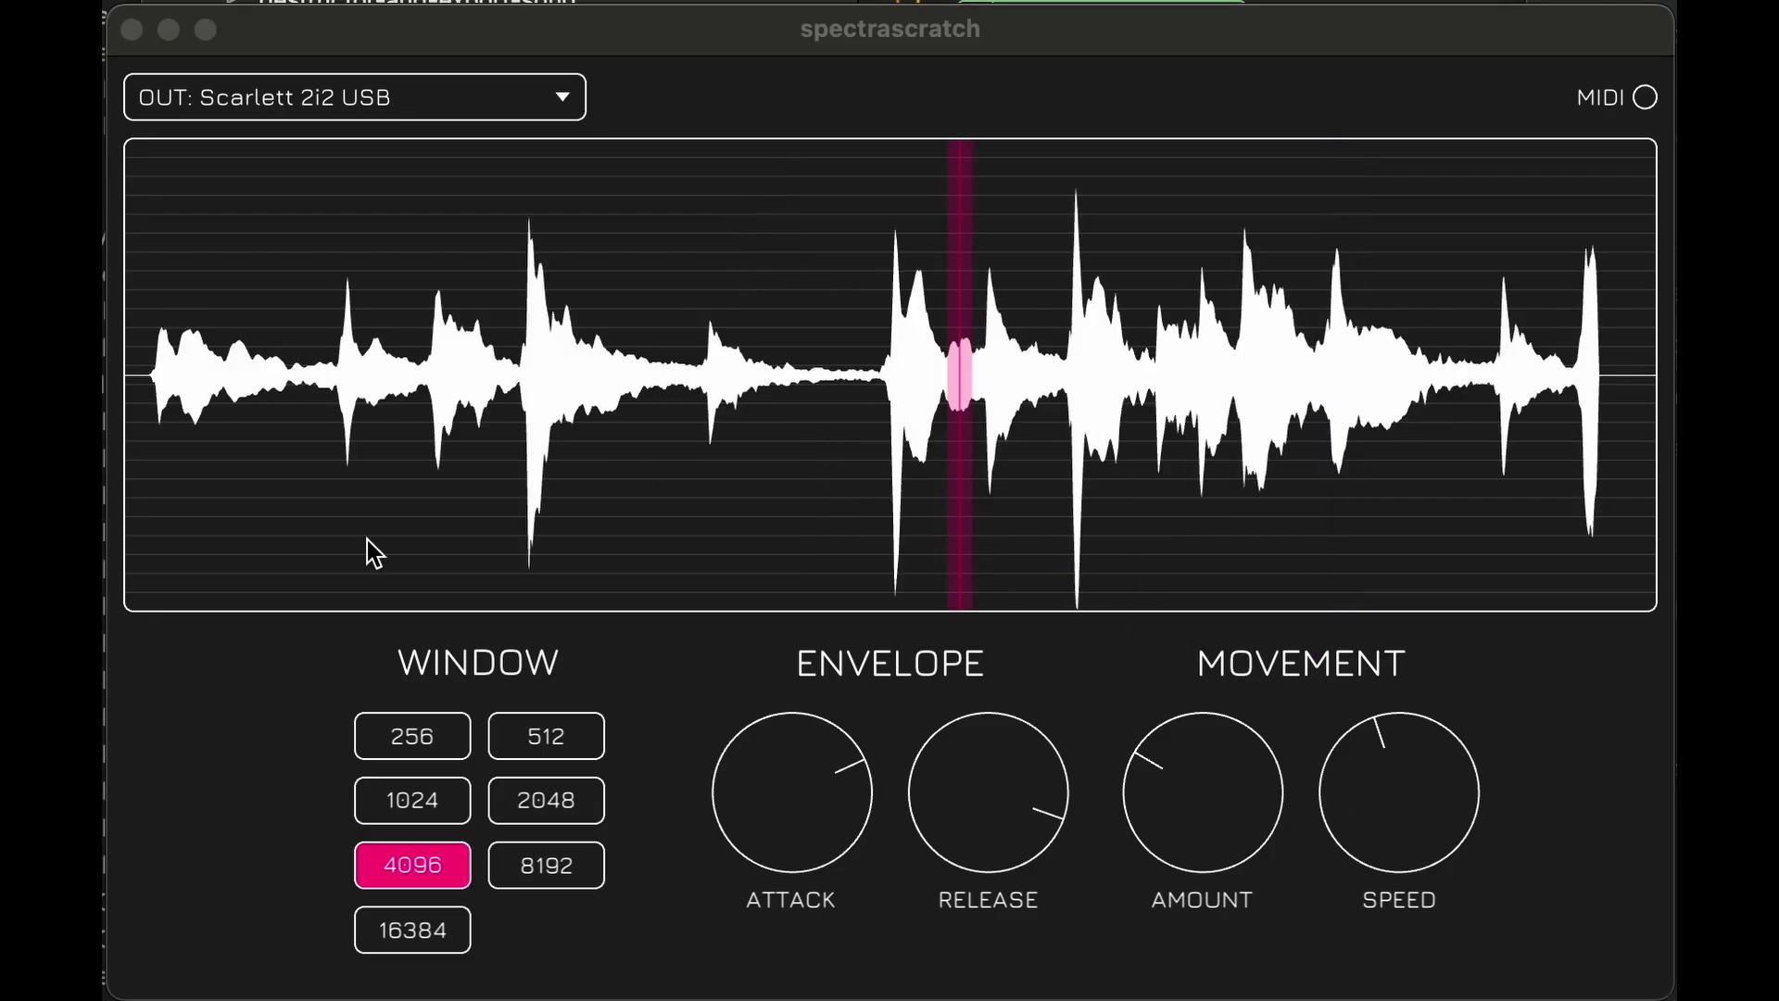
click(512, 324)
drag(513, 324, 589, 373)
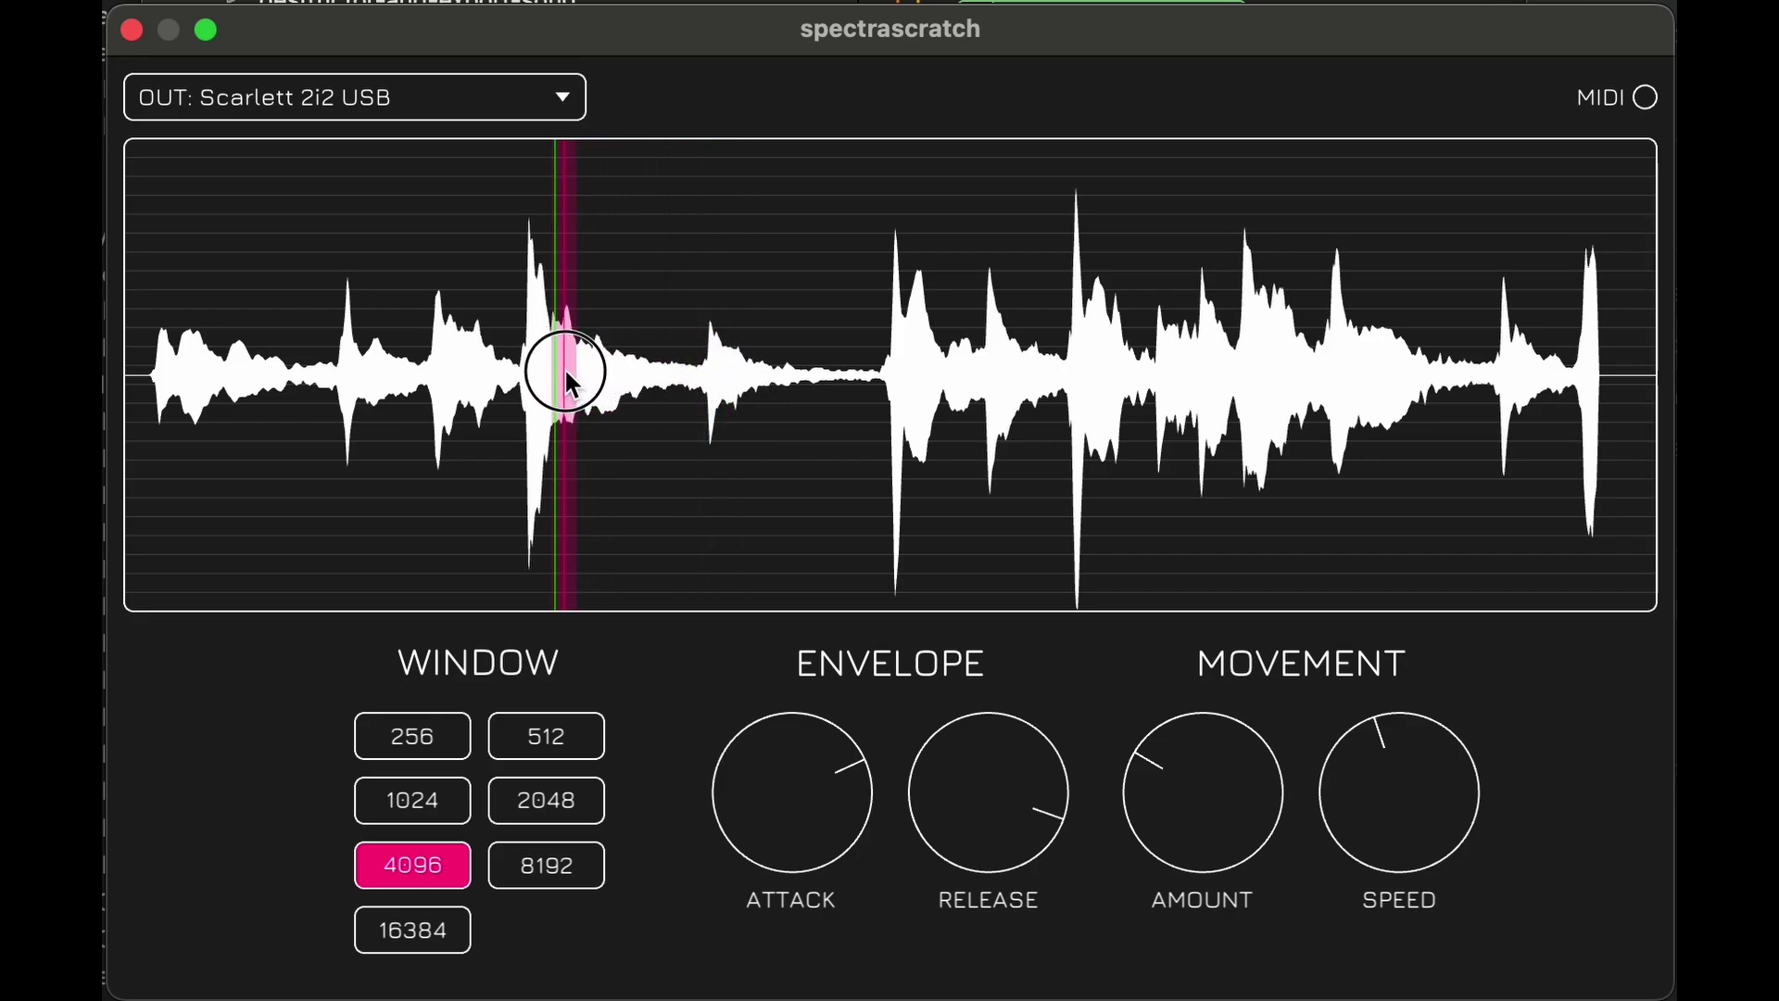
drag(564, 371, 657, 376)
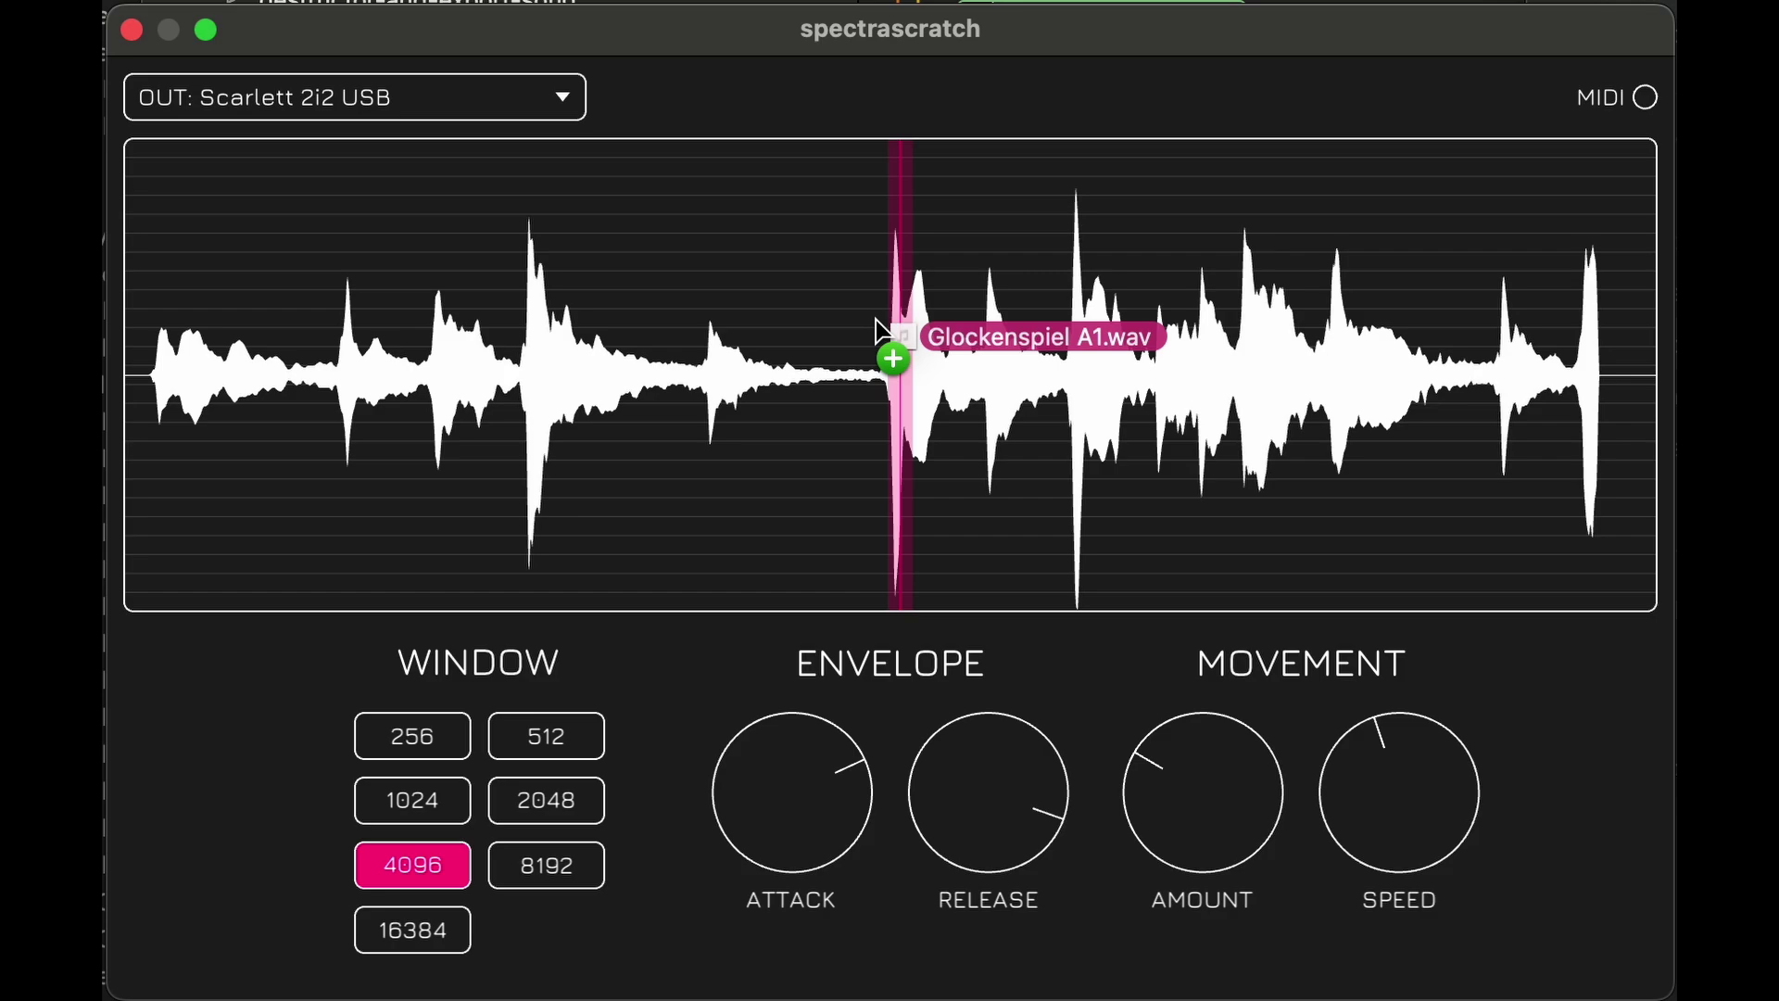
drag(874, 334, 1382, 556)
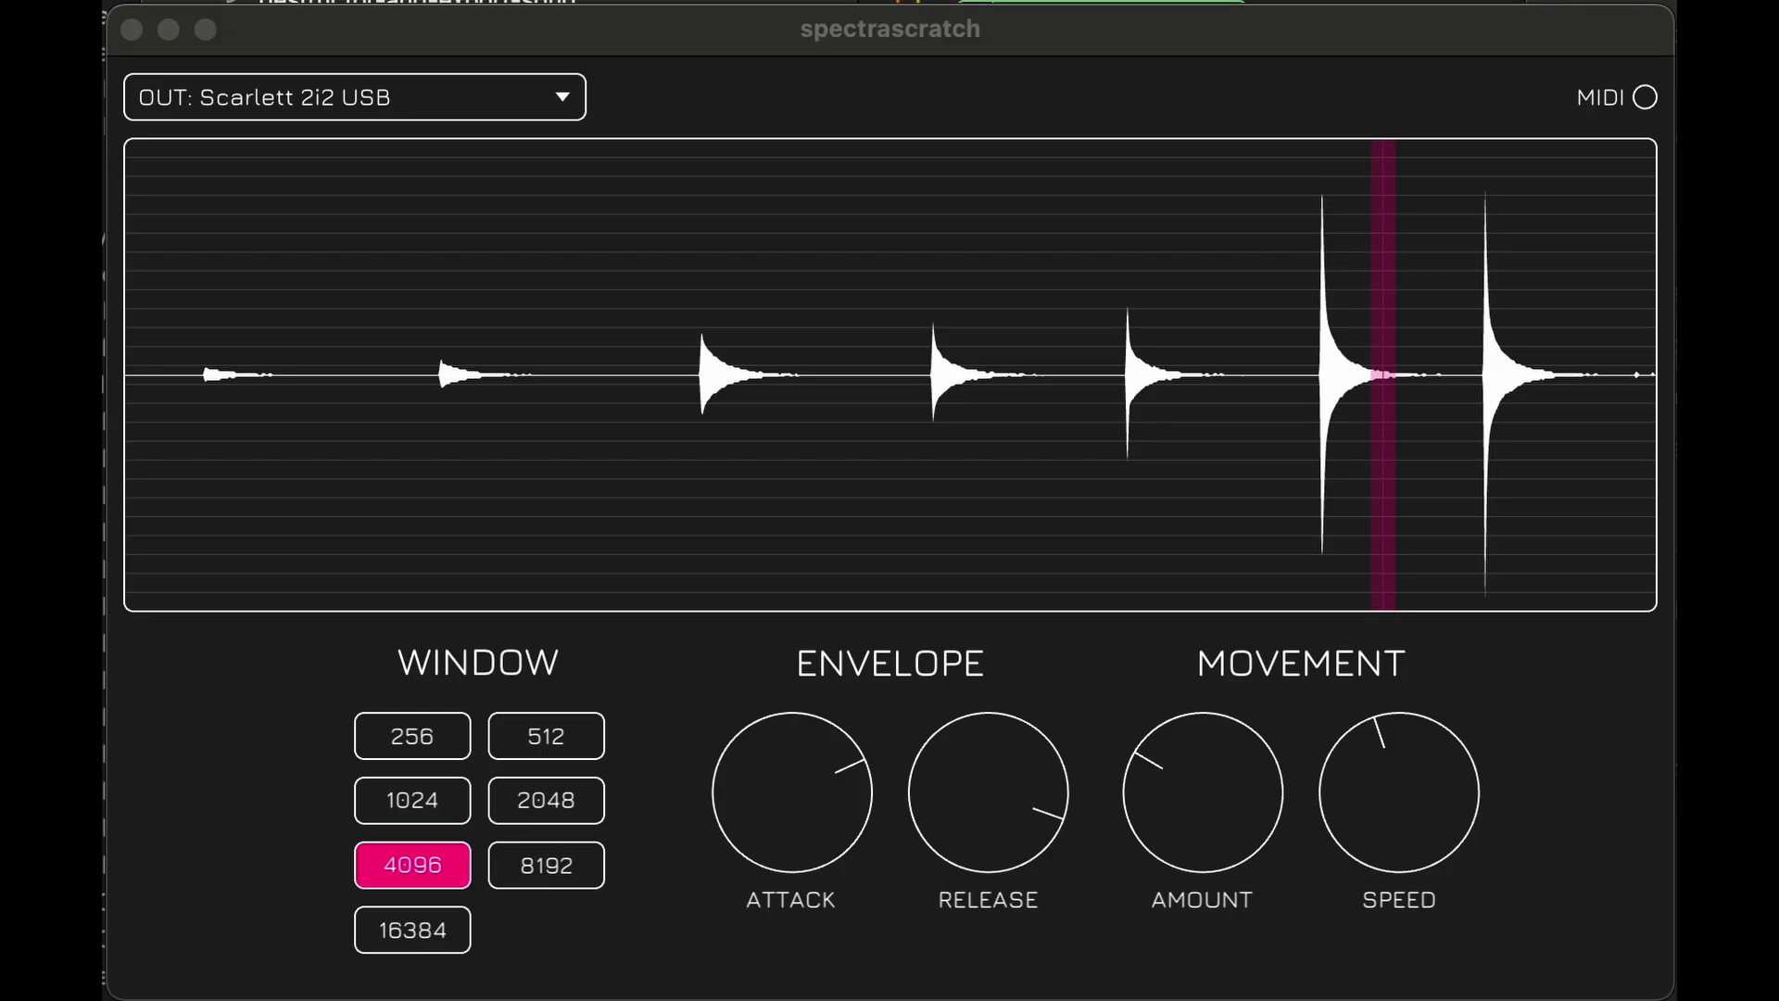
Step: Load gamelan.wav, widen the movement amount, shift the band left, and slow the speed
drag(1047, 361, 939, 394)
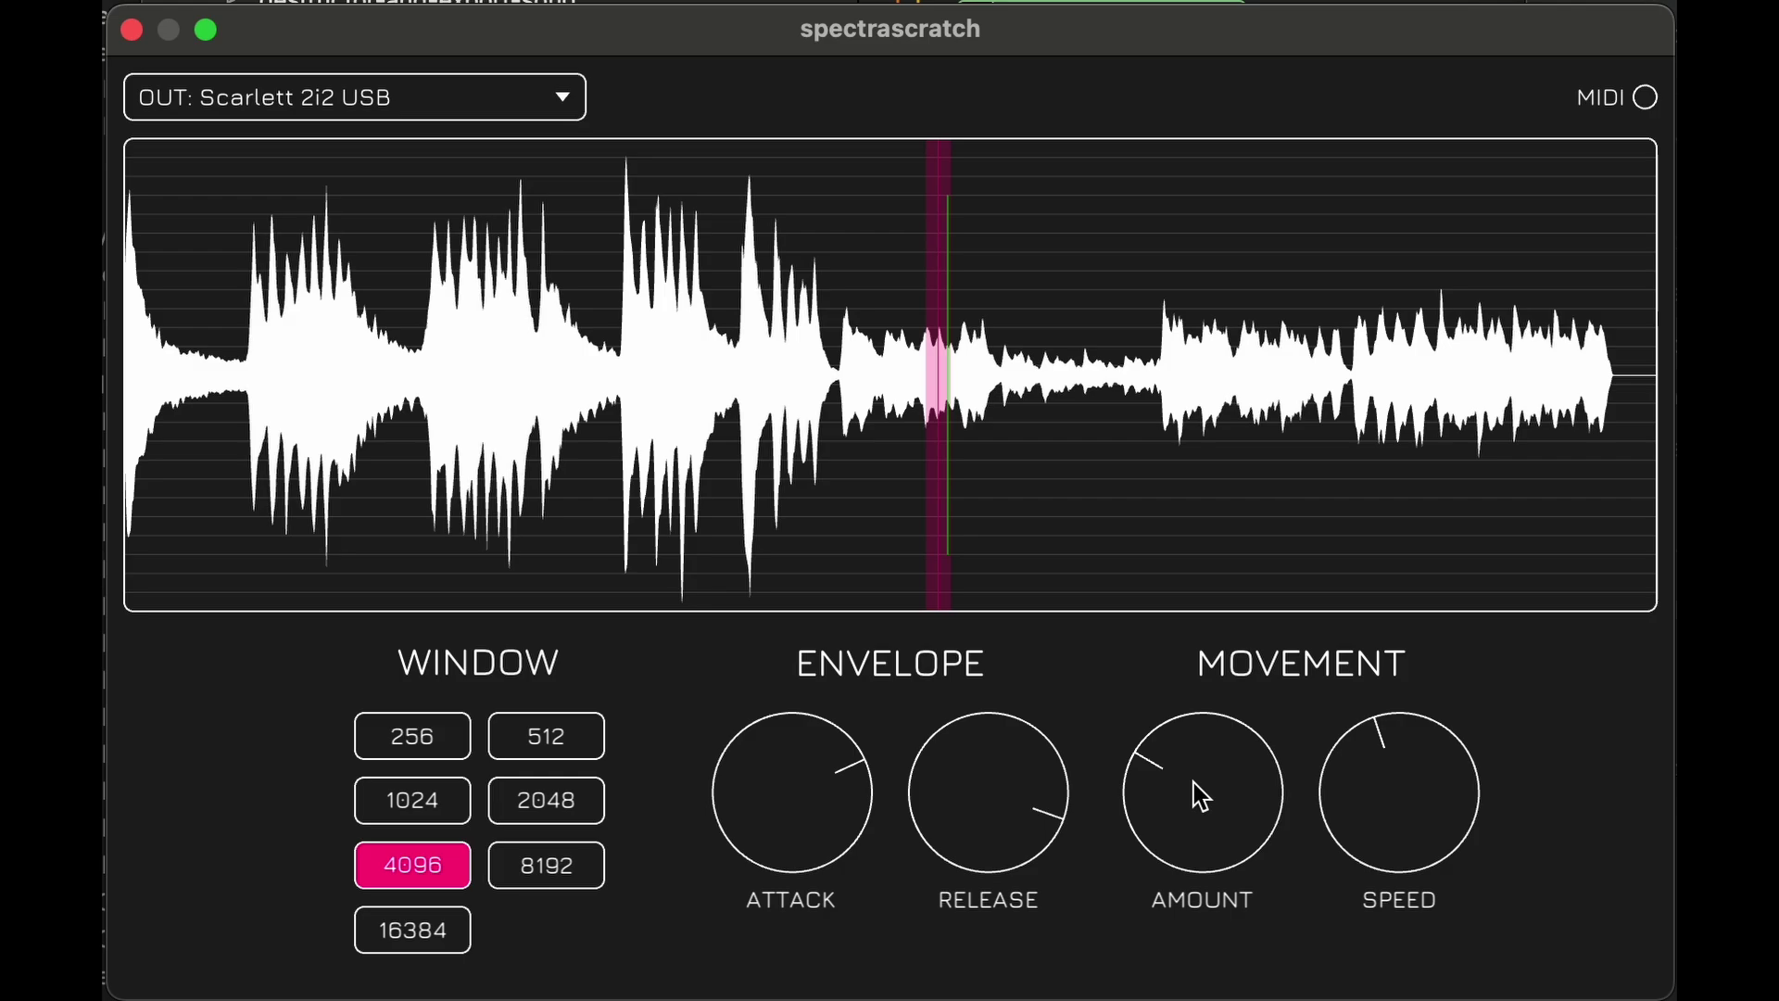
drag(1194, 782, 1201, 704)
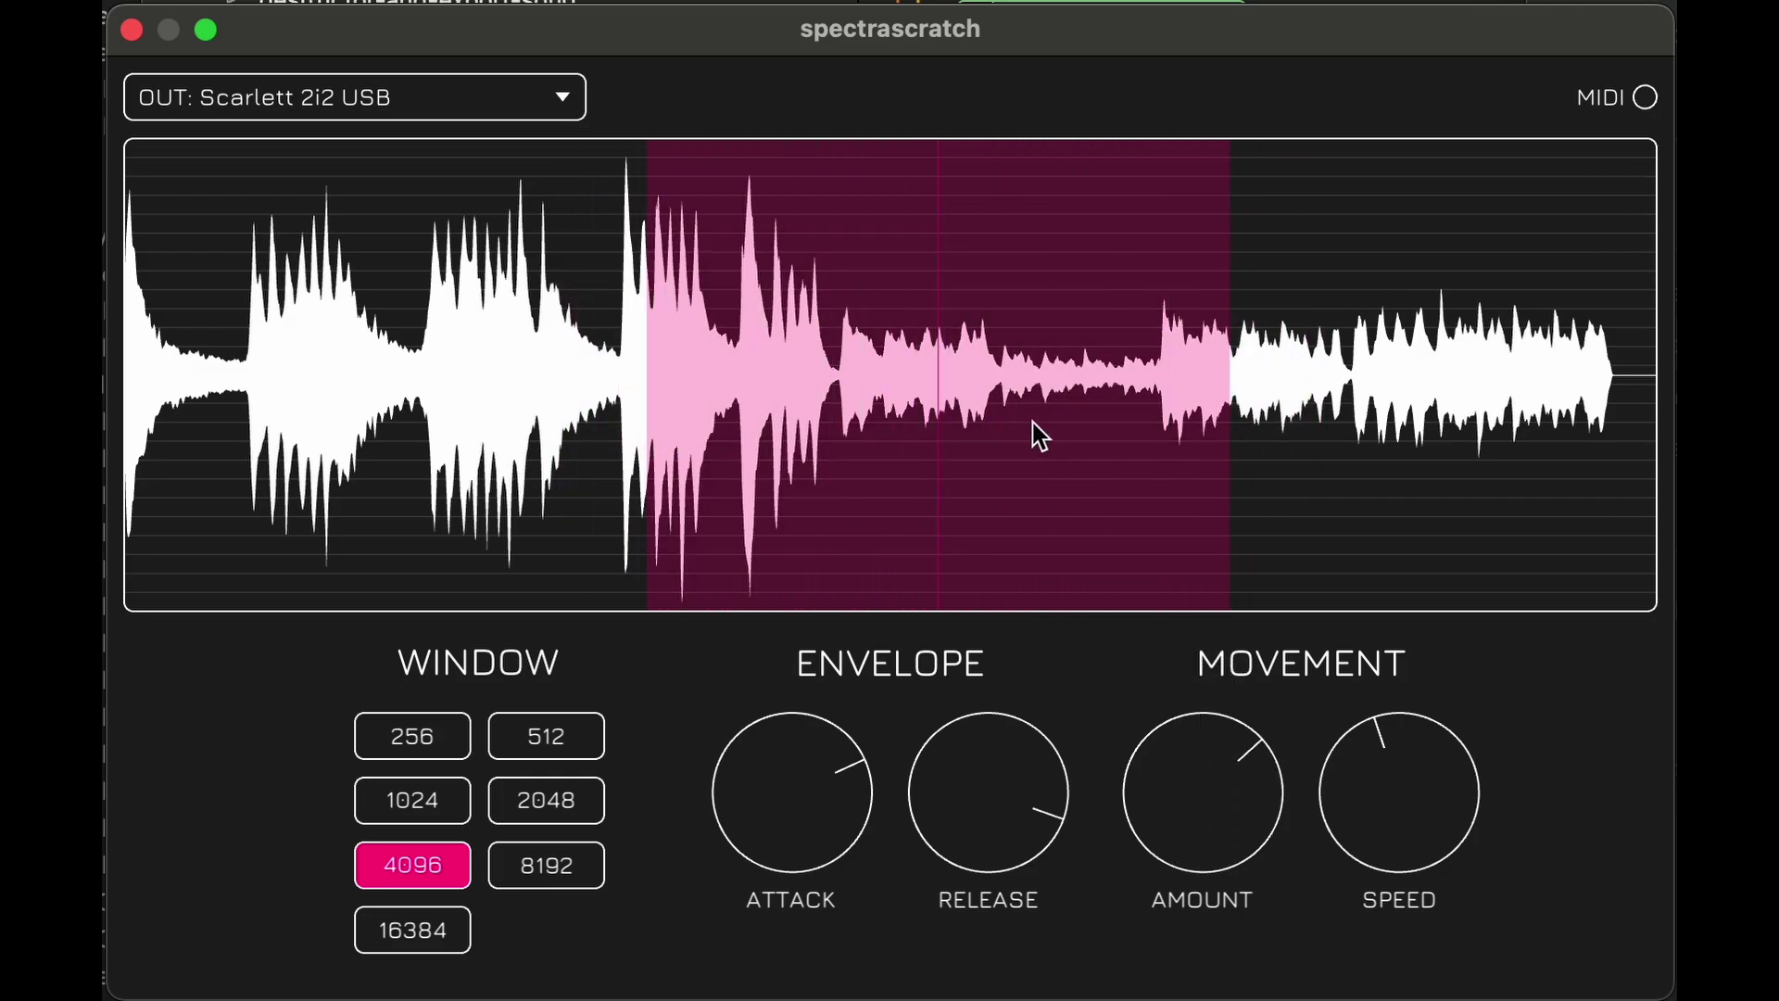
drag(1033, 433, 860, 409)
drag(1422, 835, 1399, 882)
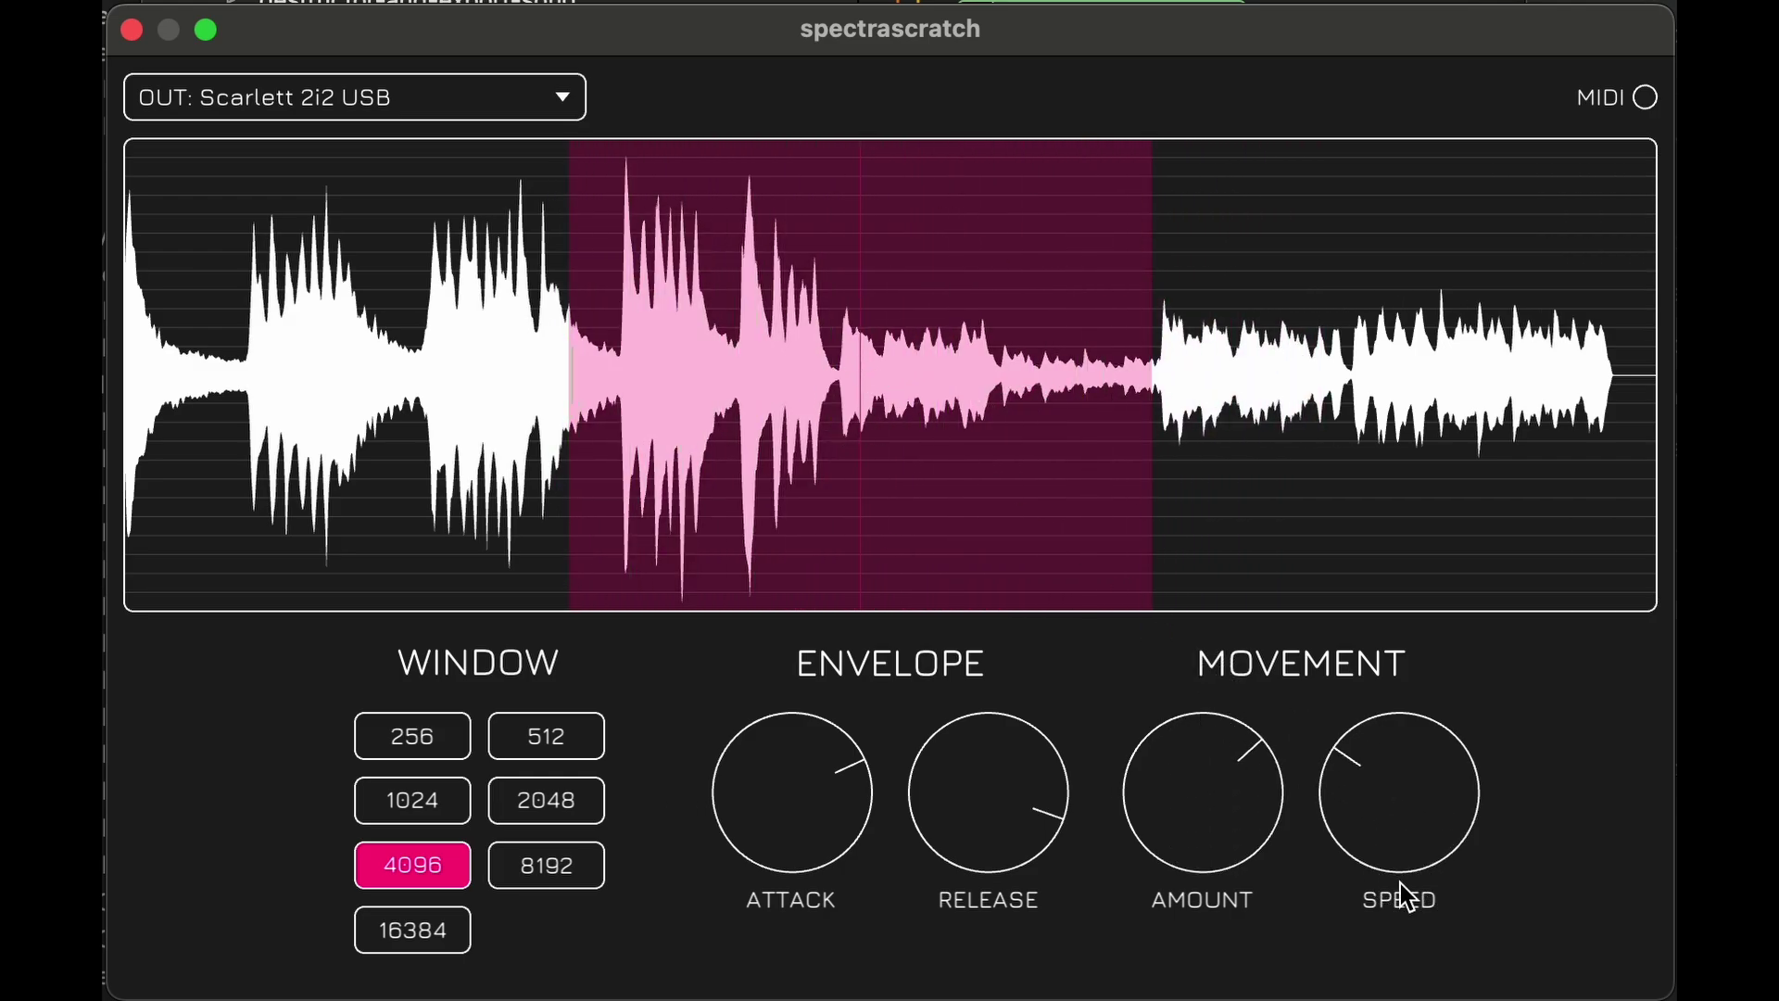